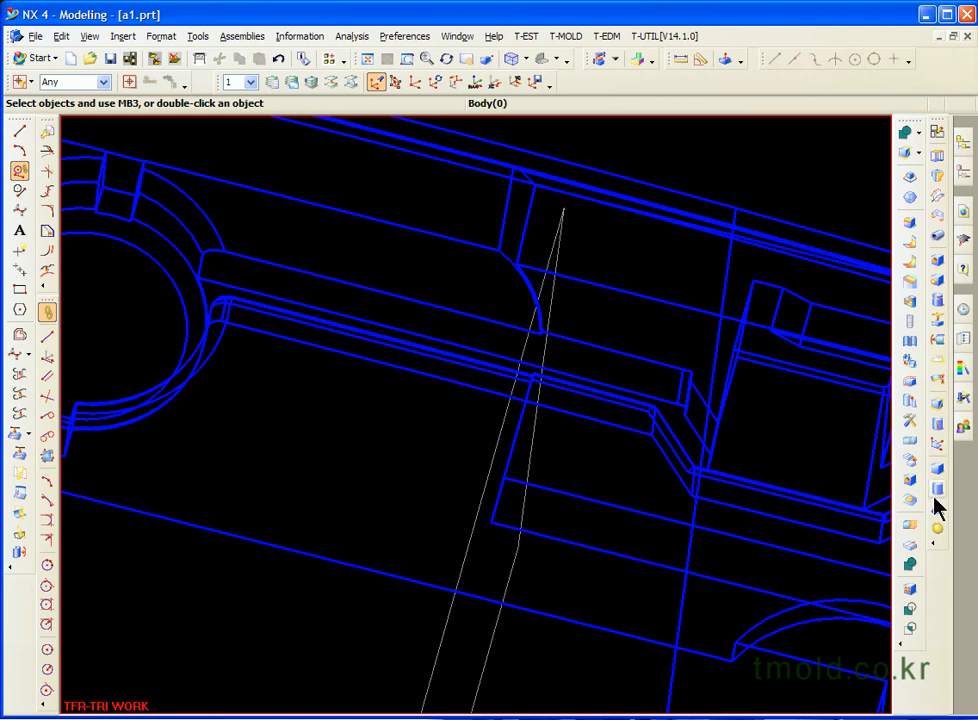
Step: Trim the solid body with the datum plane, reversing the trim direction to remove the portion beyond the plane
click(912, 530)
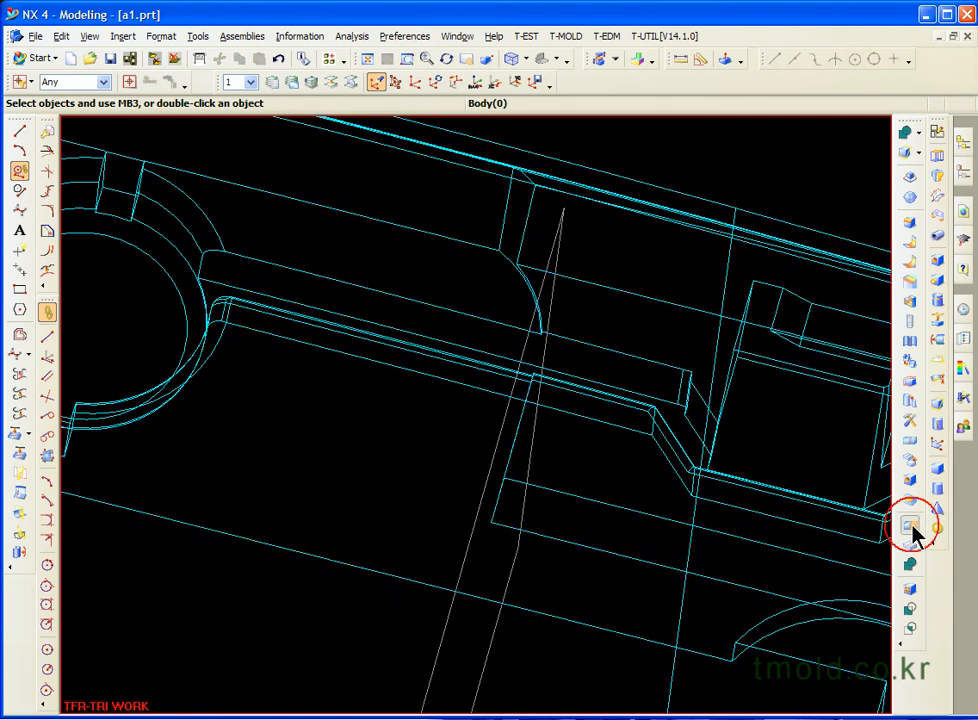
click(710, 430)
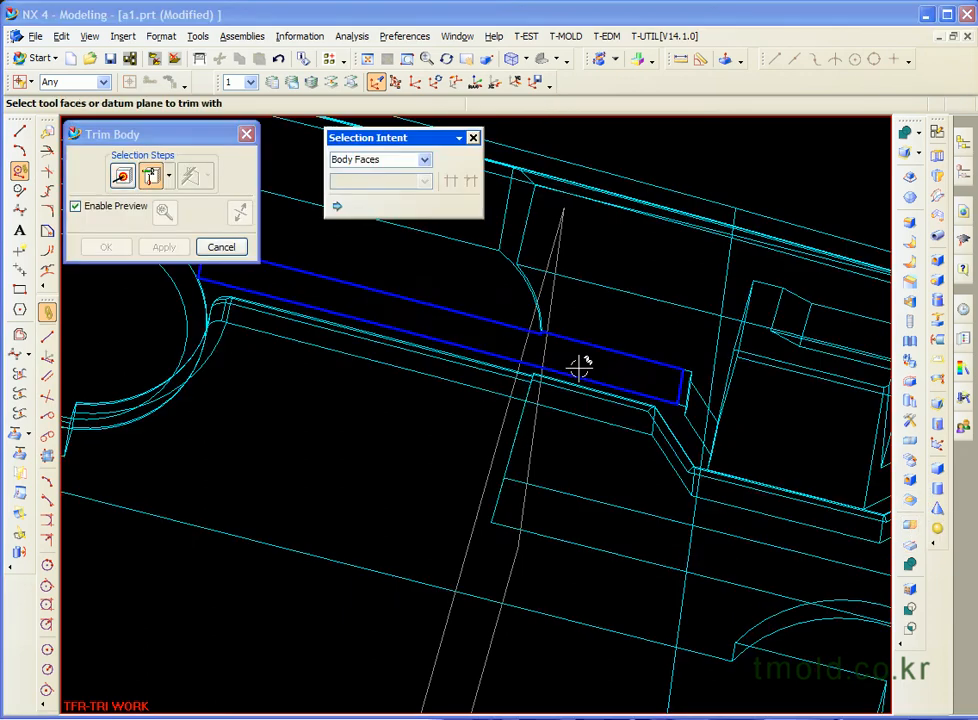
click(545, 348)
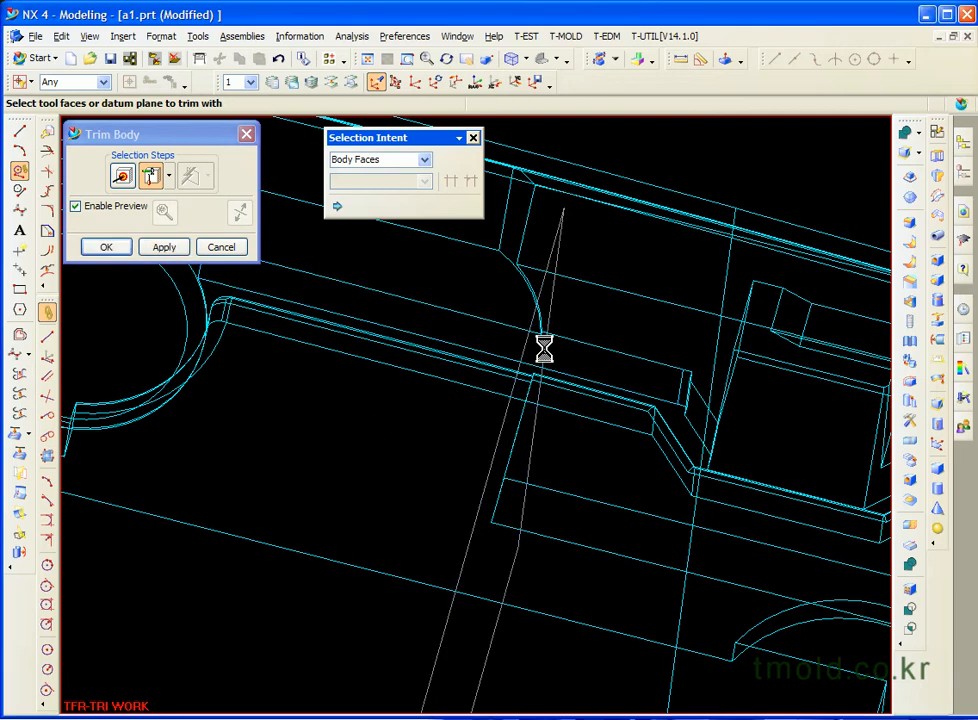
click(237, 211)
click(106, 247)
ctrl+middle_drag(553, 369, 613, 607)
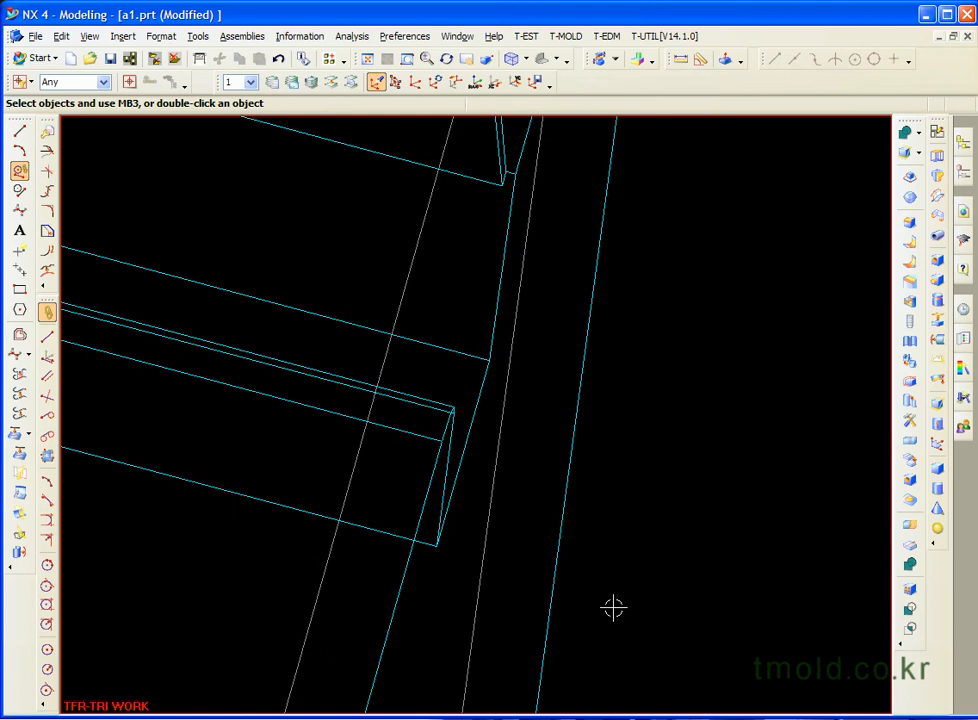
Step: Offset the trimmed end face of the body by 0.01 mm using Offset Faces
click(910, 381)
click(465, 556)
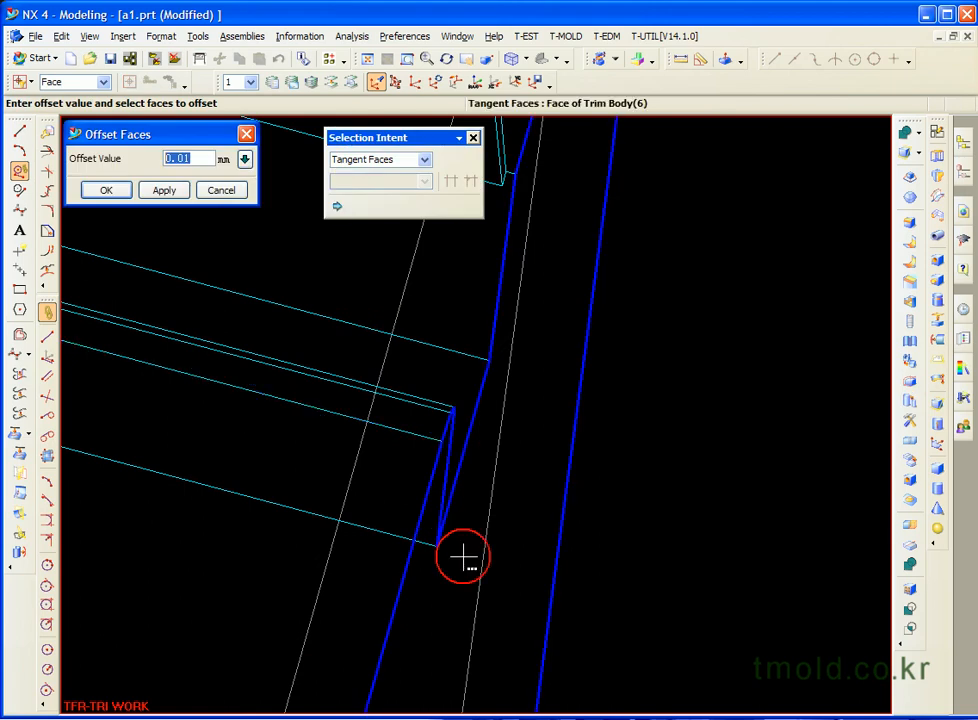
click(525, 551)
middle_click(525, 551)
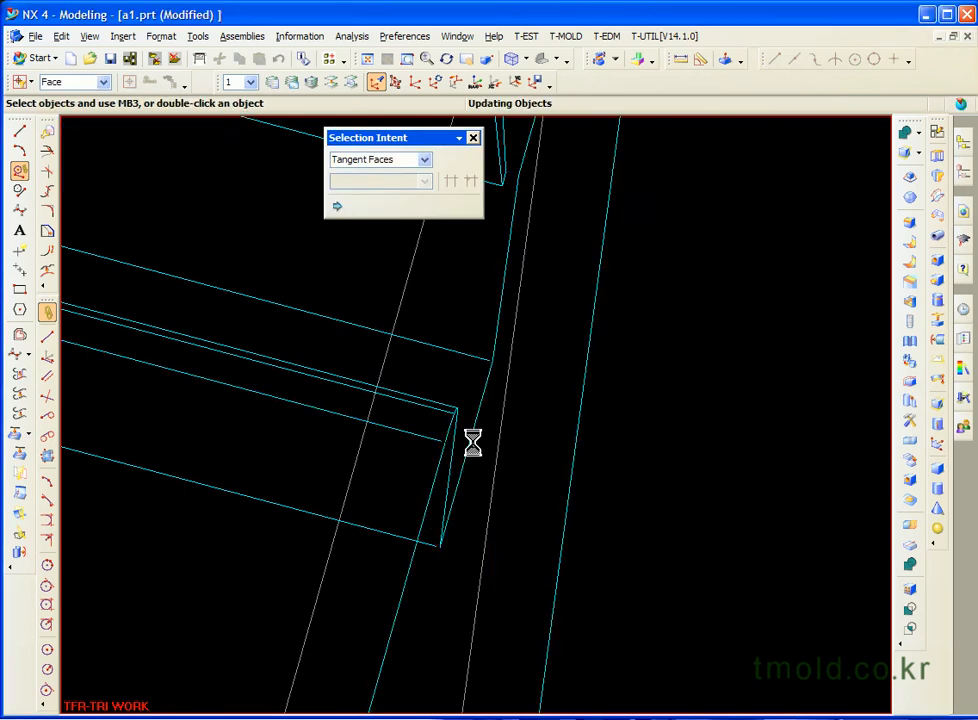
Step: Inspect the edge corners along the offset end face up close, and undo the face offset and body trim
scroll(454, 404, up, 3)
ctrl+middle_drag(482, 473, 562, 622)
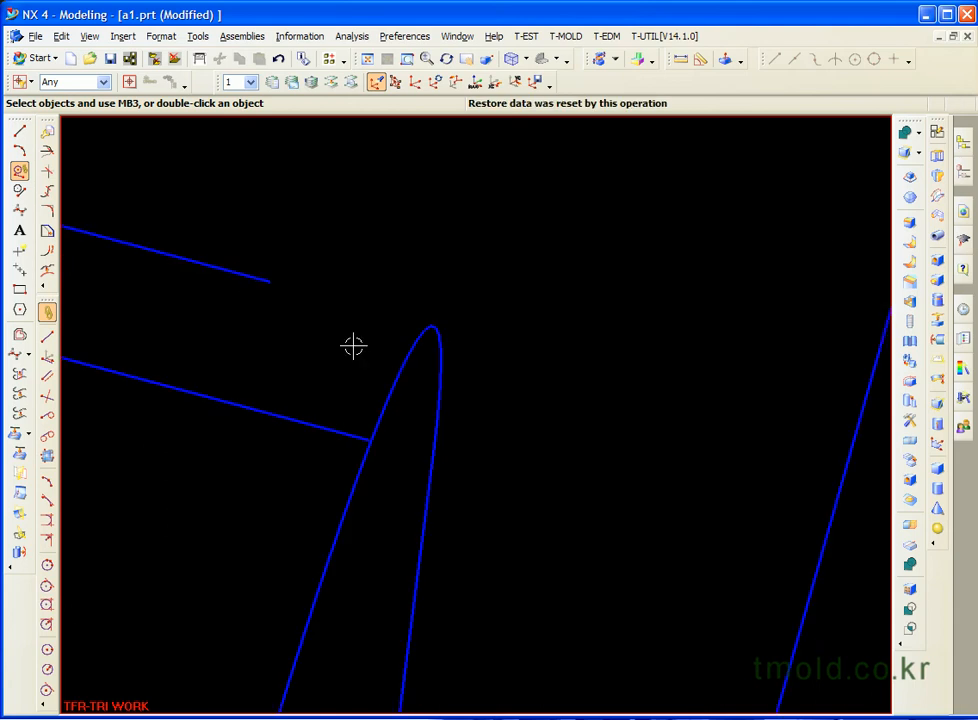
ctrl+middle_drag(487, 495, 437, 275)
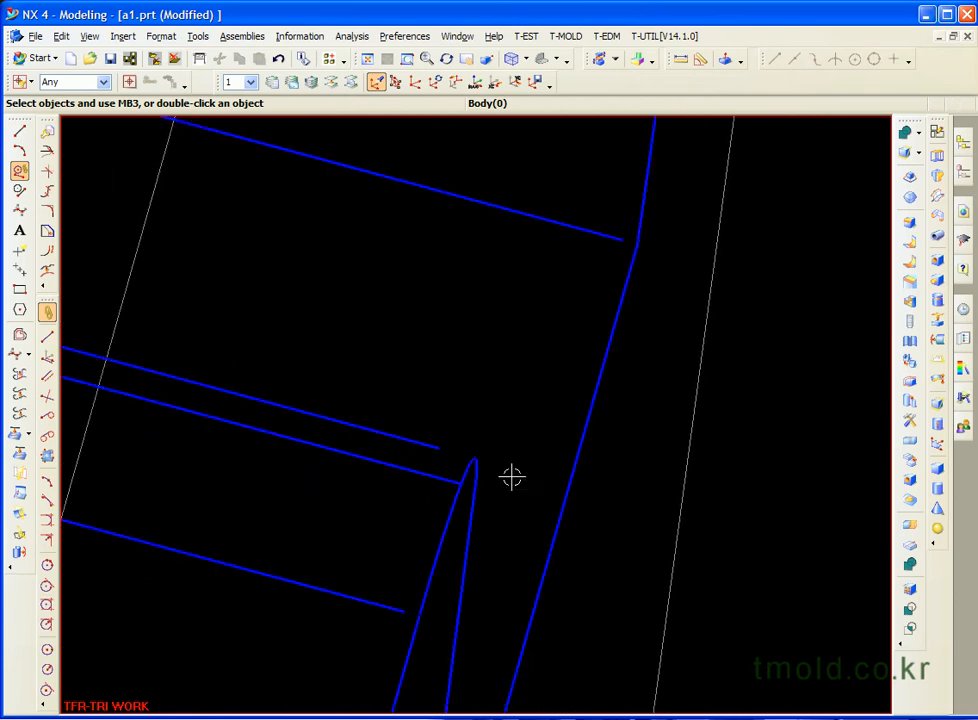
ctrl+middle_drag(500, 467, 492, 305)
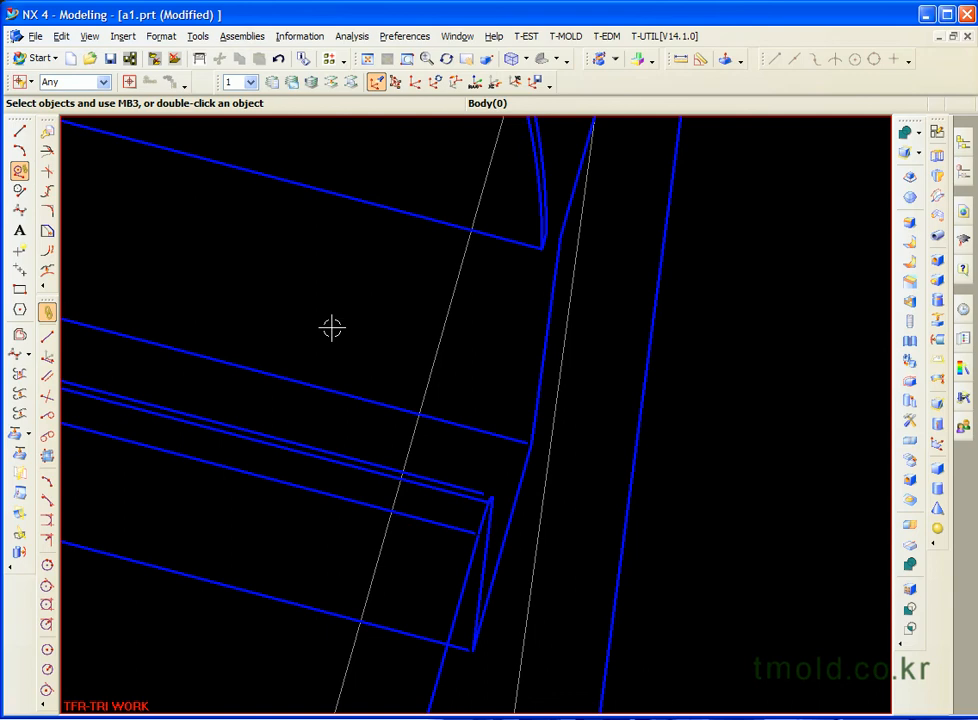
ctrl+middle_drag(498, 493, 509, 666)
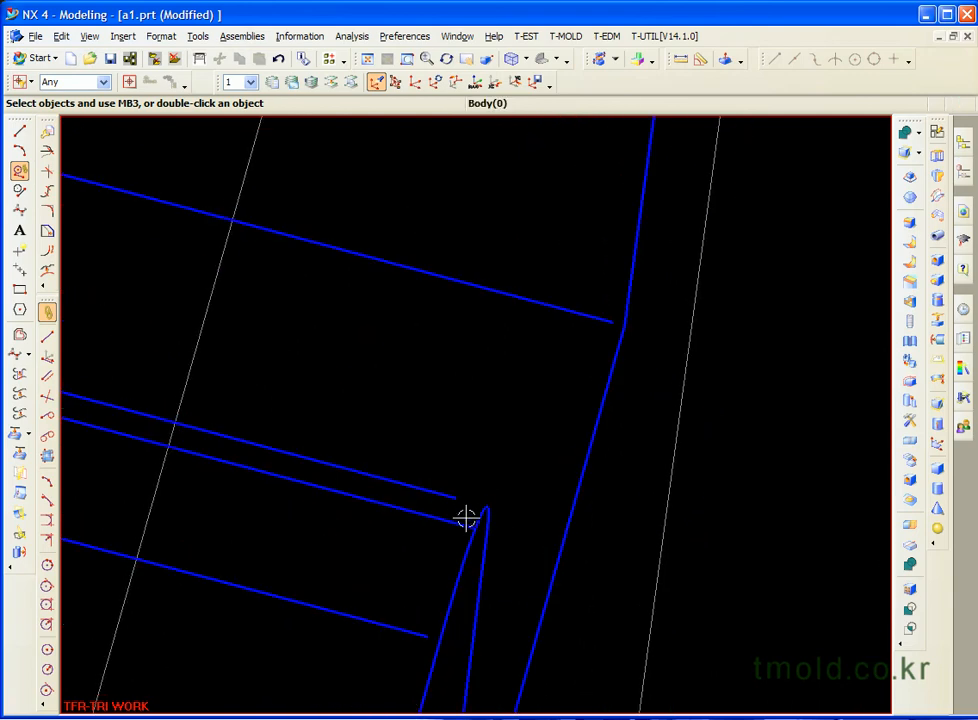
middle_drag(519, 529, 478, 264)
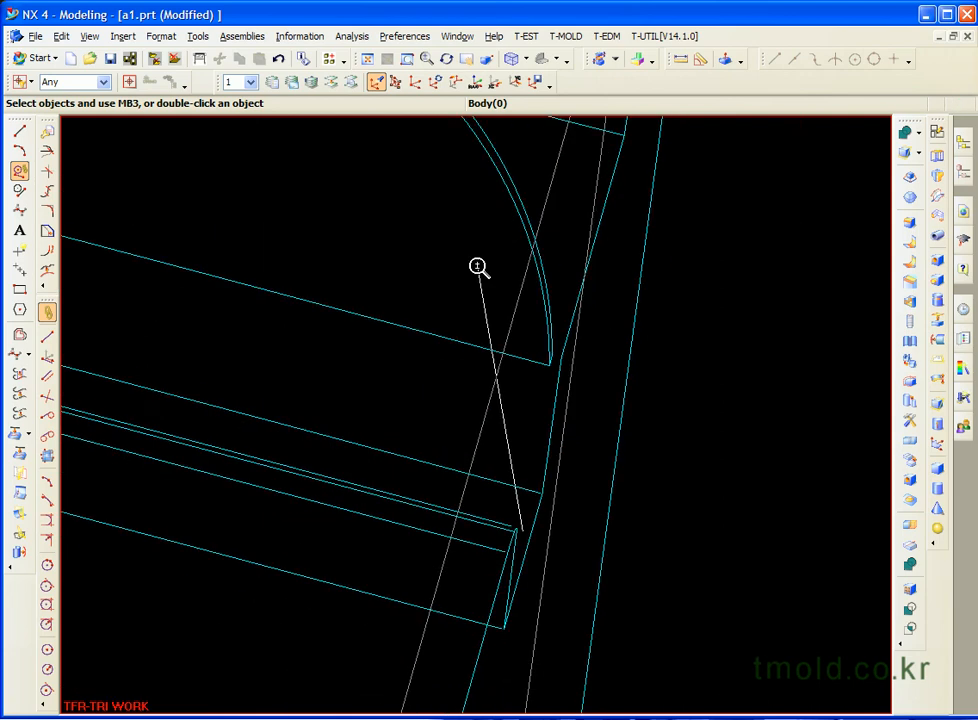
click(279, 59)
Step: Set the modeling distance tolerance to 0.01 in the modeling preferences
click(388, 37)
click(440, 483)
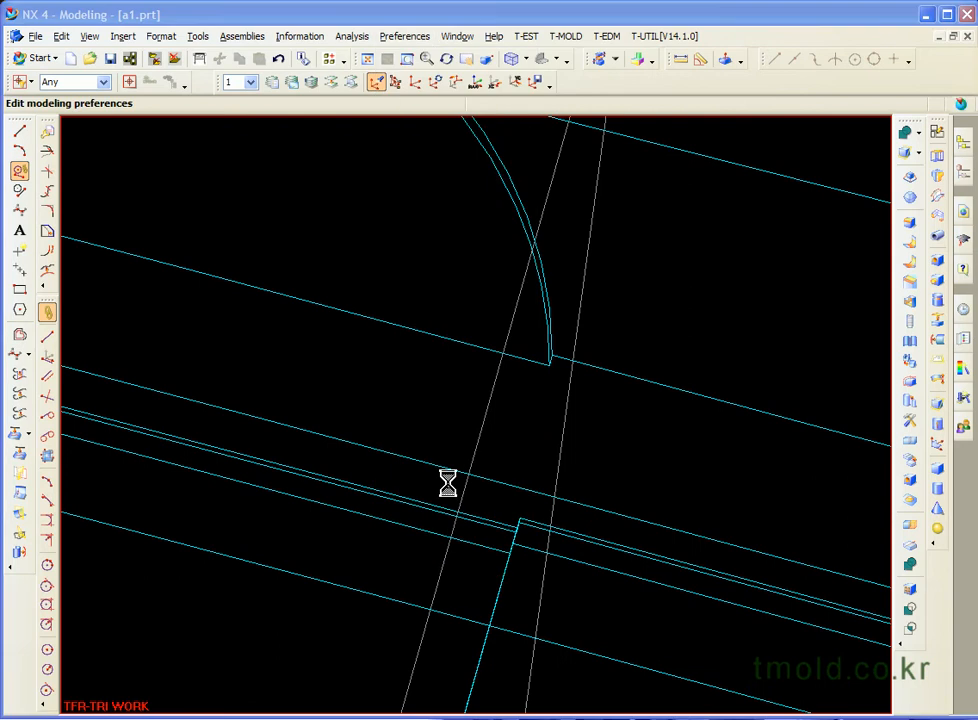
text(0.01)
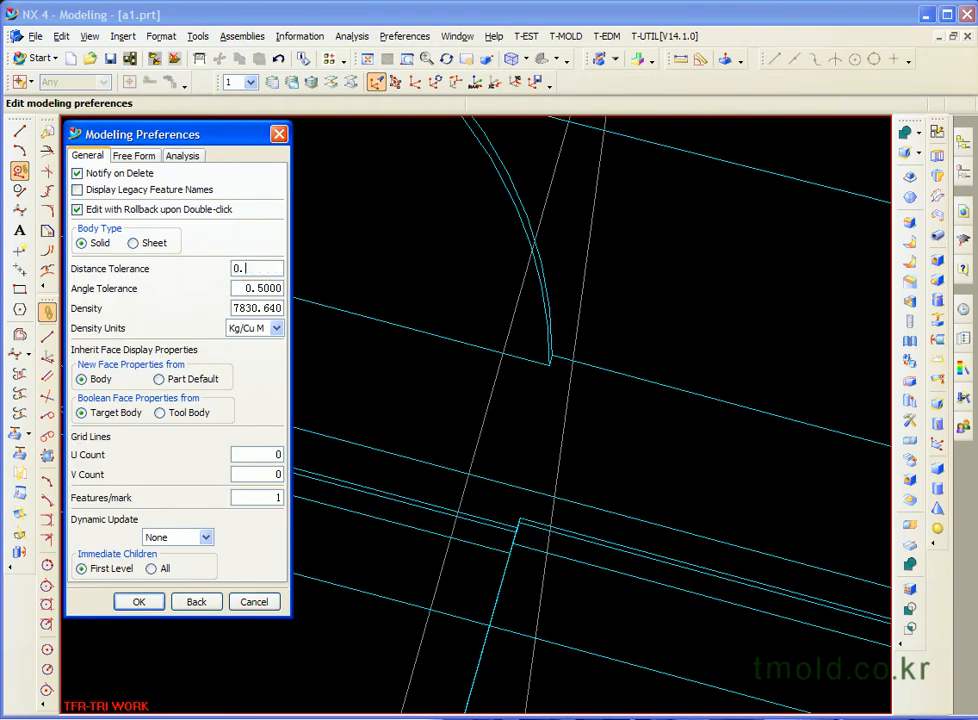
click(152, 605)
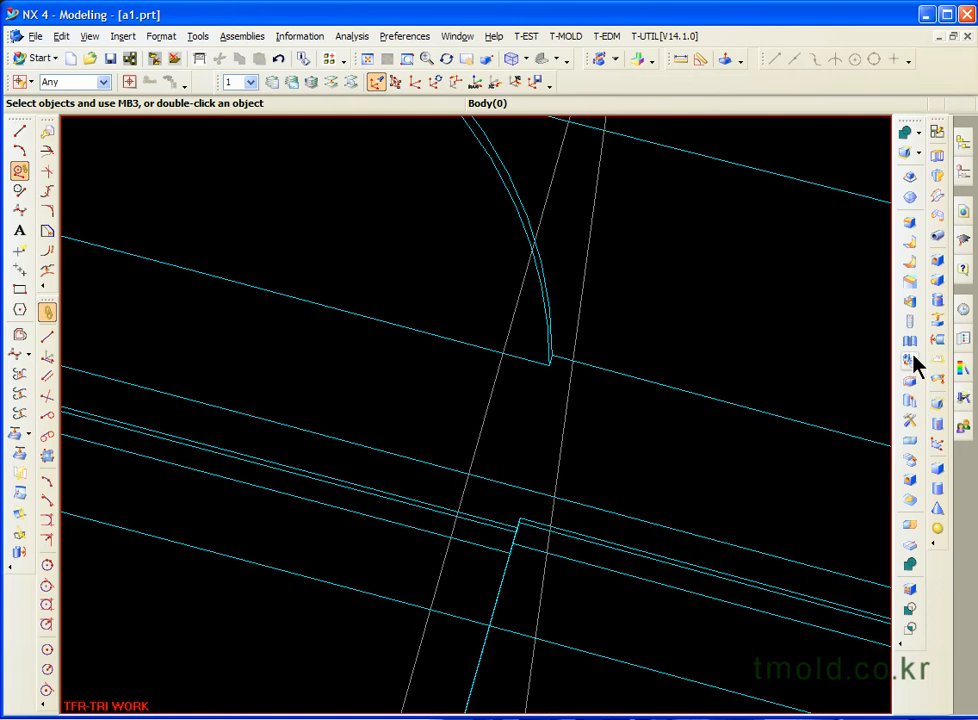
Step: Trim the solid body with the datum plane, removing the portion beyond it
click(909, 524)
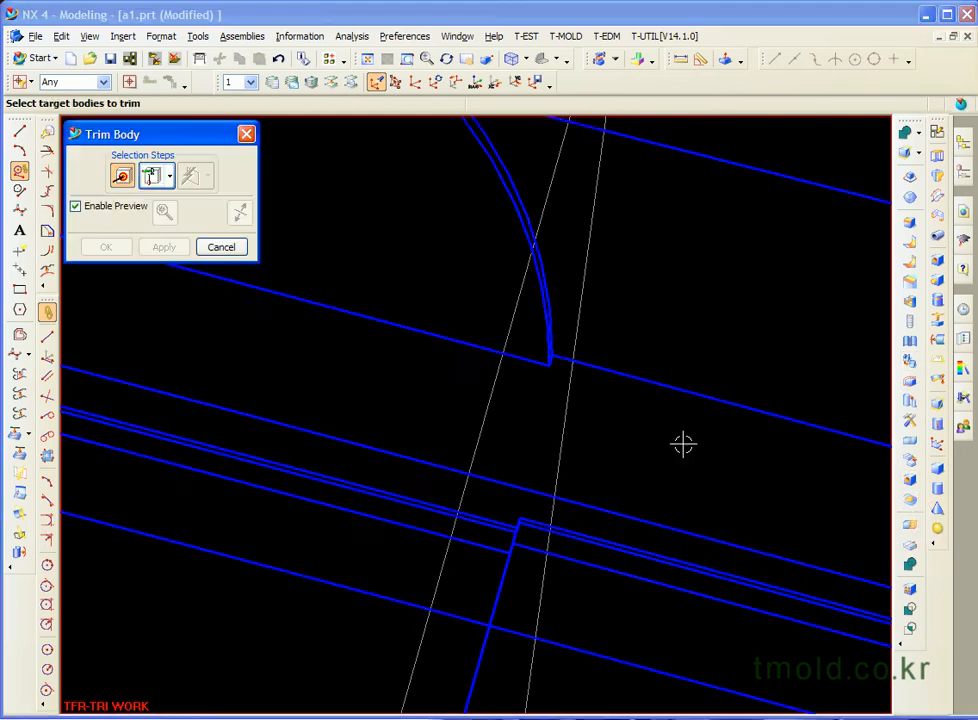
click(670, 440)
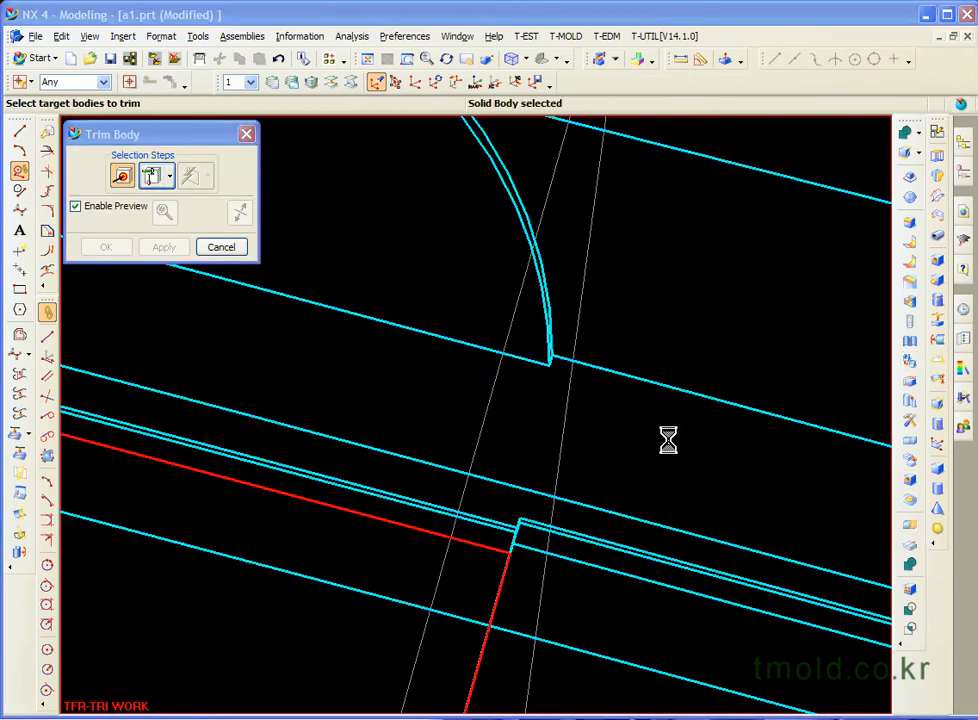
click(569, 401)
click(633, 408)
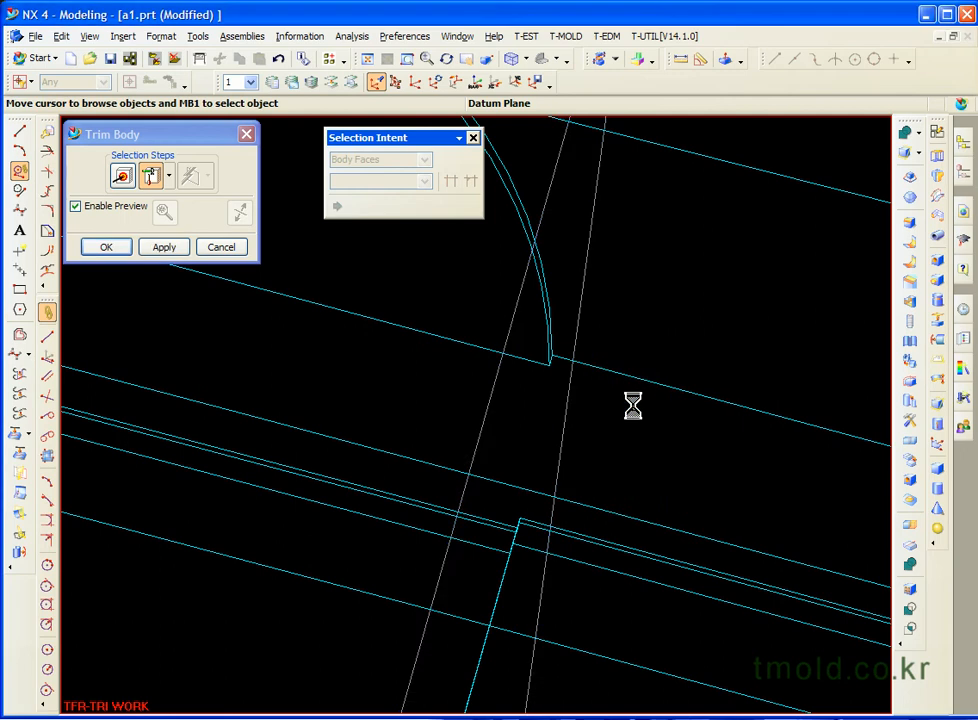
click(106, 249)
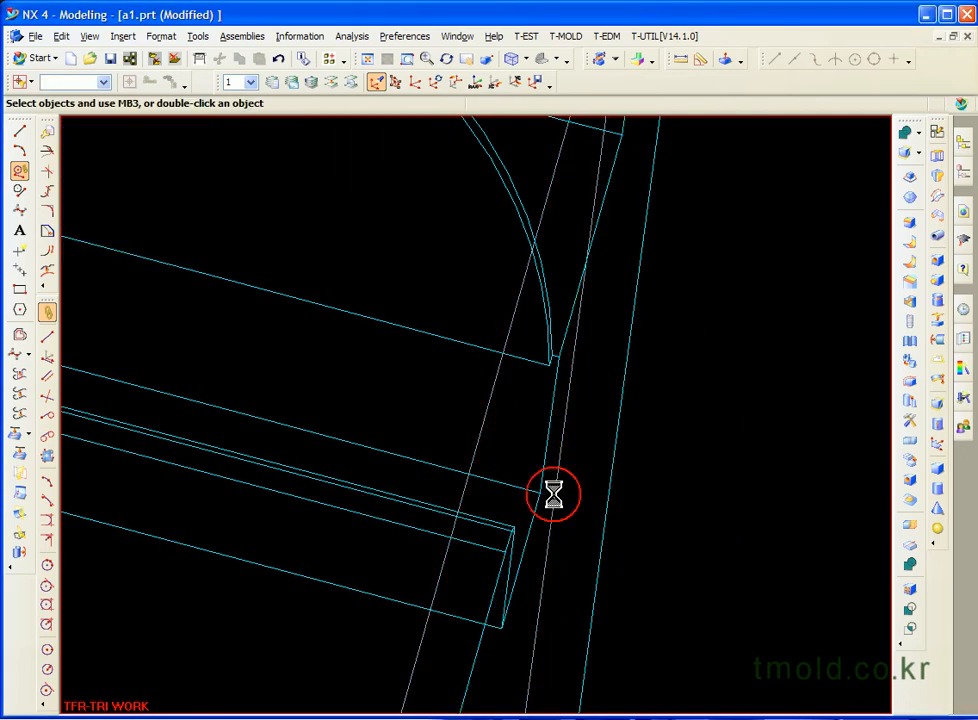
Step: Examine the edge corners on the trimmed end face up close and check the shape of the whole body
ctrl+middle_drag(553, 495, 654, 445)
key(F5)
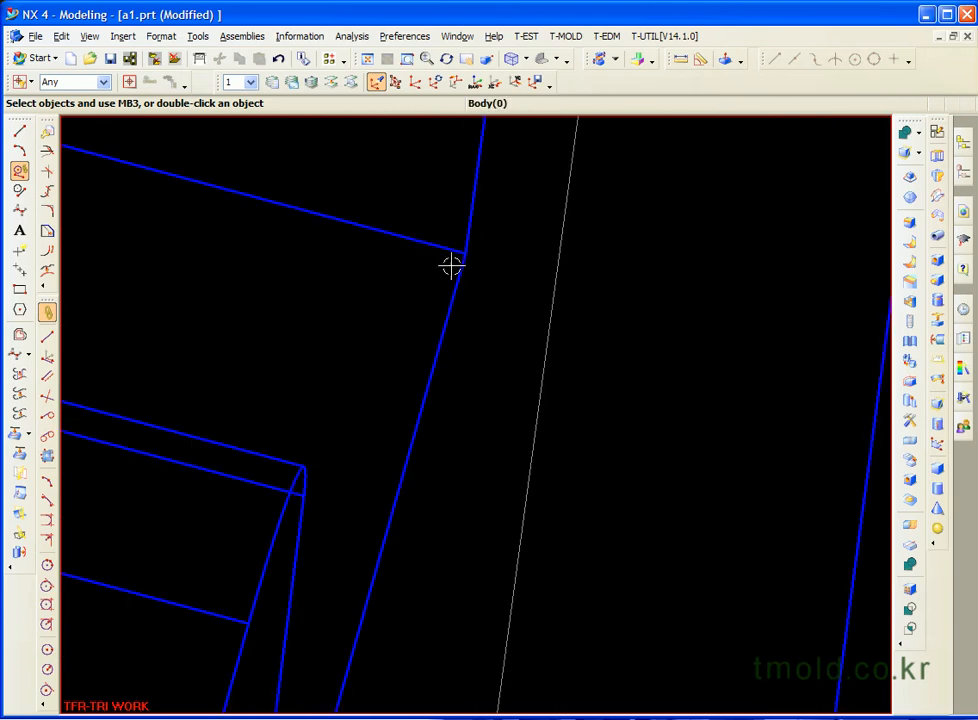
middle_drag(404, 563, 419, 375)
shift+middle_drag(419, 375, 630, 125)
ctrl+middle_drag(649, 482, 674, 229)
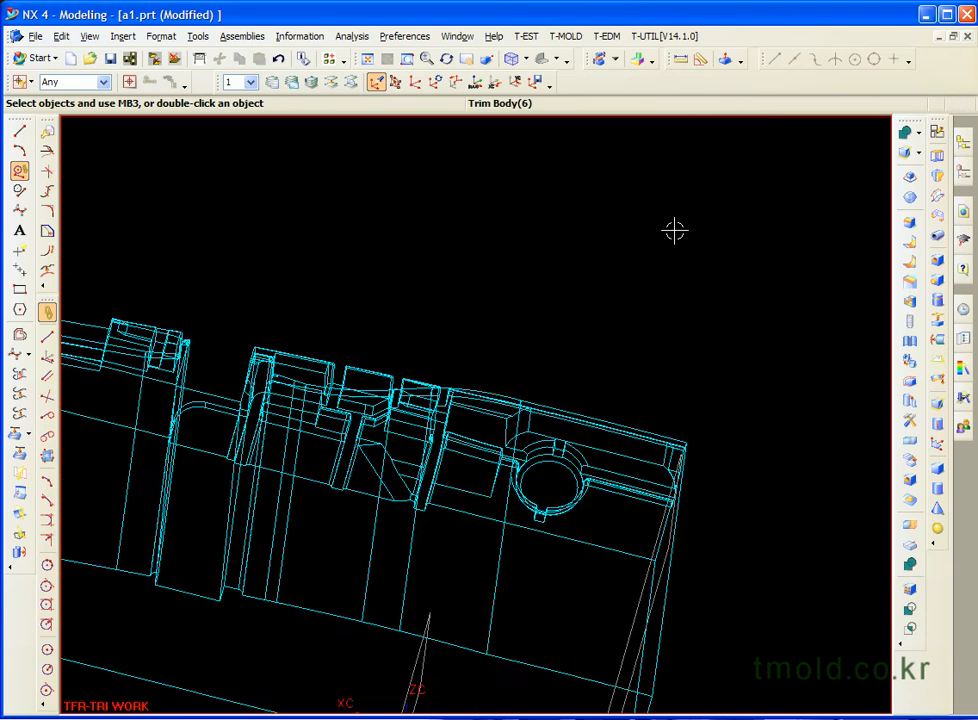
middle_drag(692, 427, 711, 316)
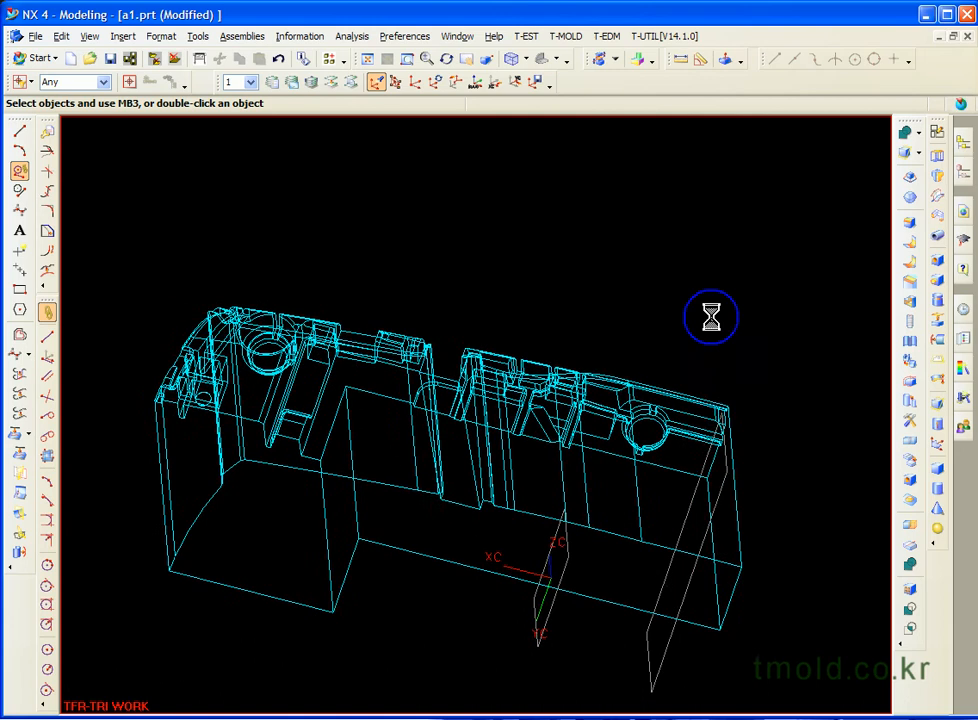
Step: Set up Examine Geometry with the Data Structures, Consistency, Spikes/Cuts and edge Tolerances checks
click(354, 37)
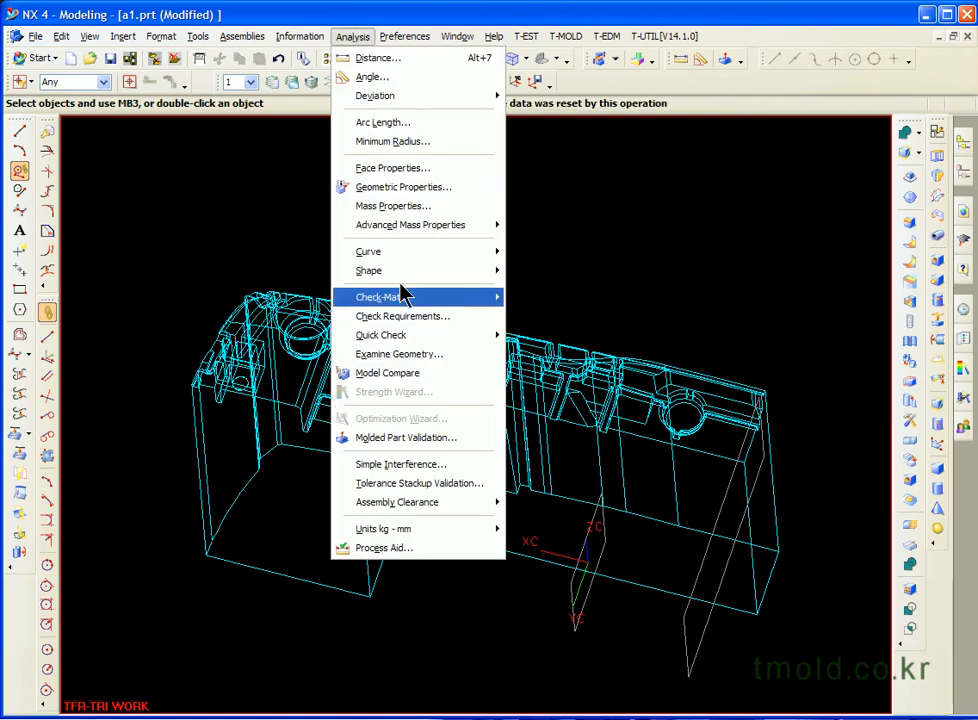
click(404, 355)
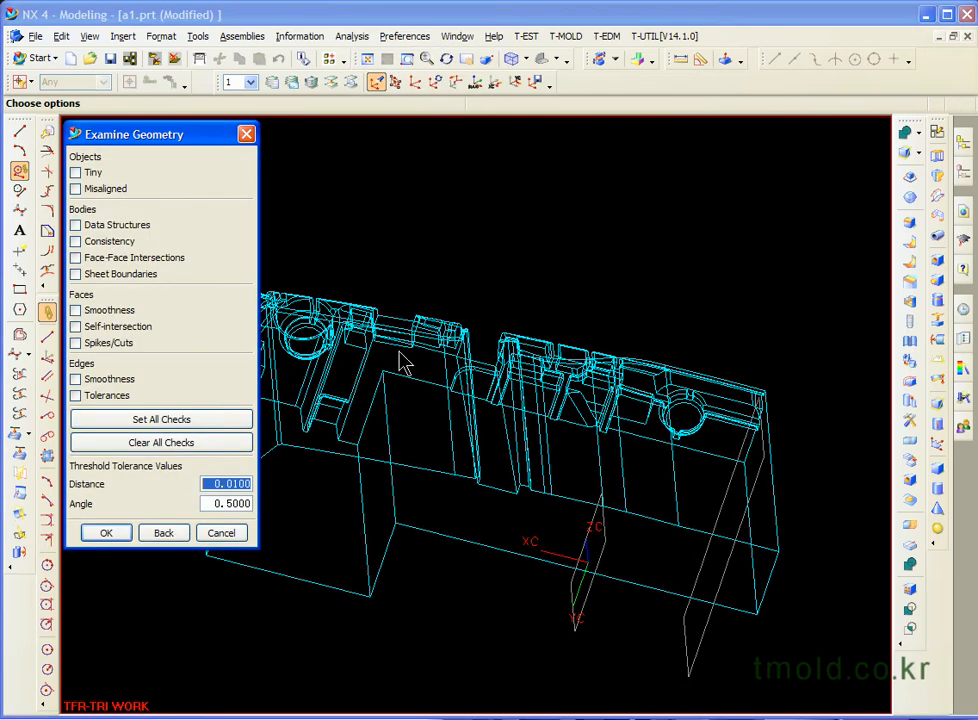
click(86, 395)
click(93, 345)
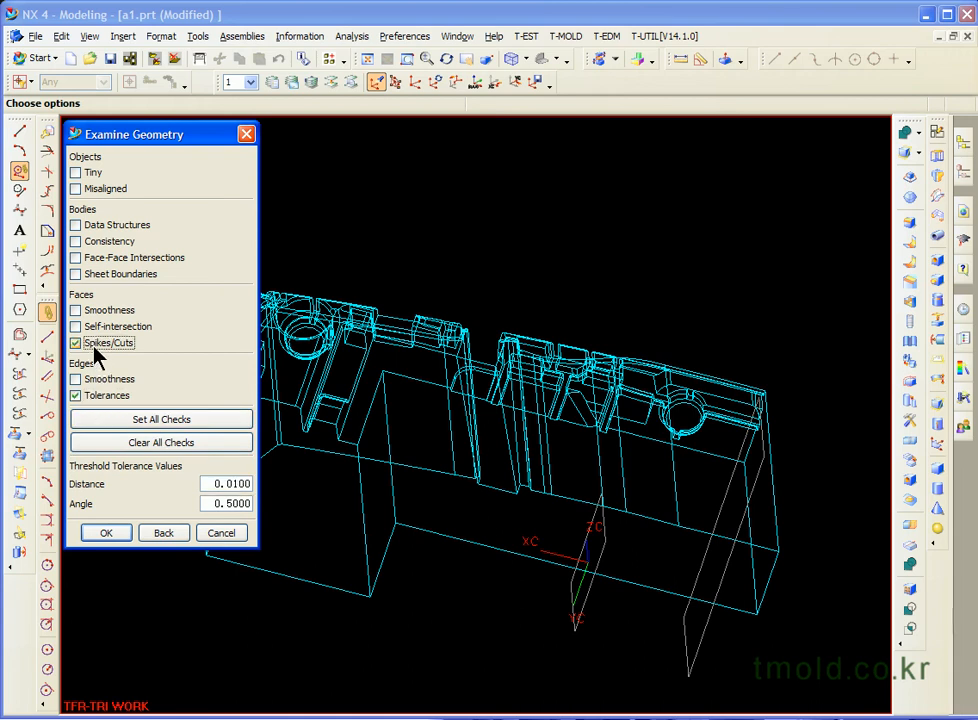
click(88, 241)
click(96, 226)
scroll(476, 251, down, 3)
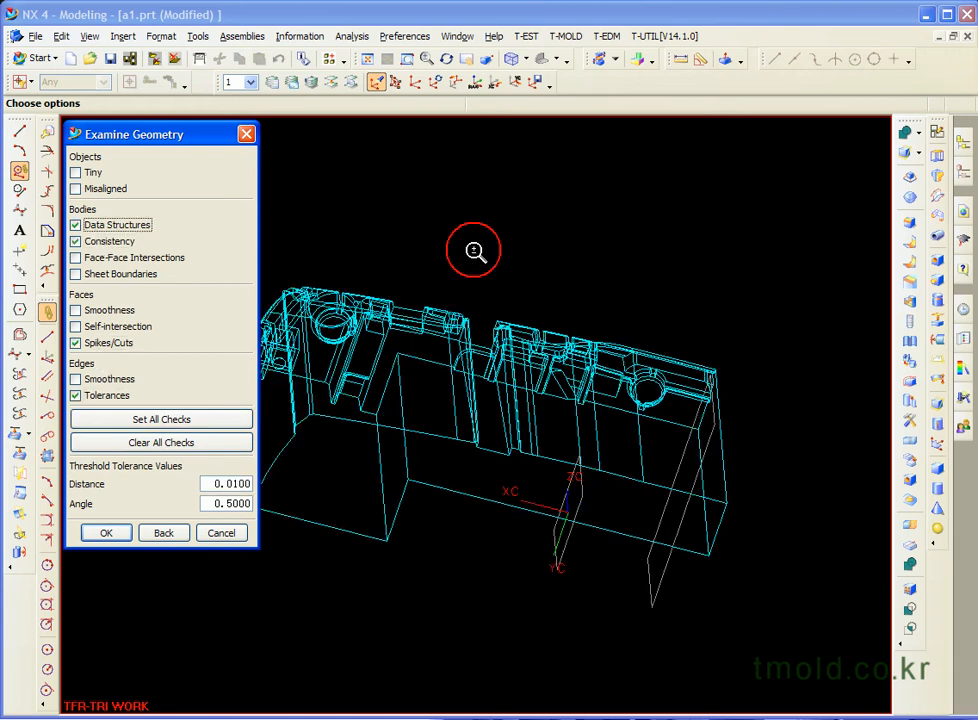
scroll(524, 207, down, 1)
click(119, 230)
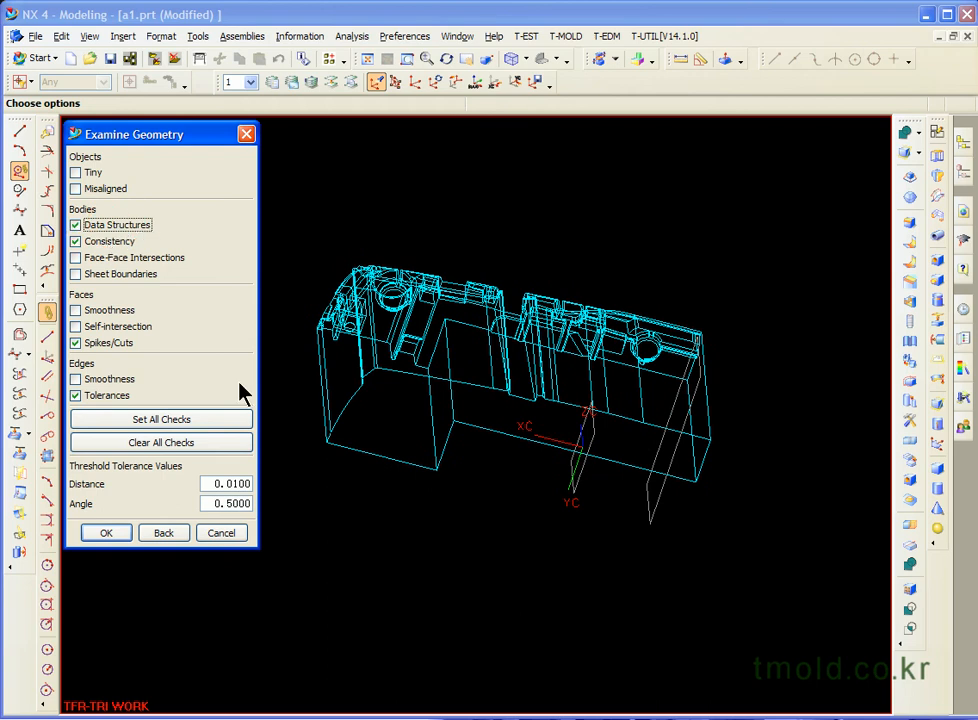
Step: Run the selected geometry checks on the entire trimmed body
click(110, 540)
drag(243, 250, 727, 546)
middle_click(474, 531)
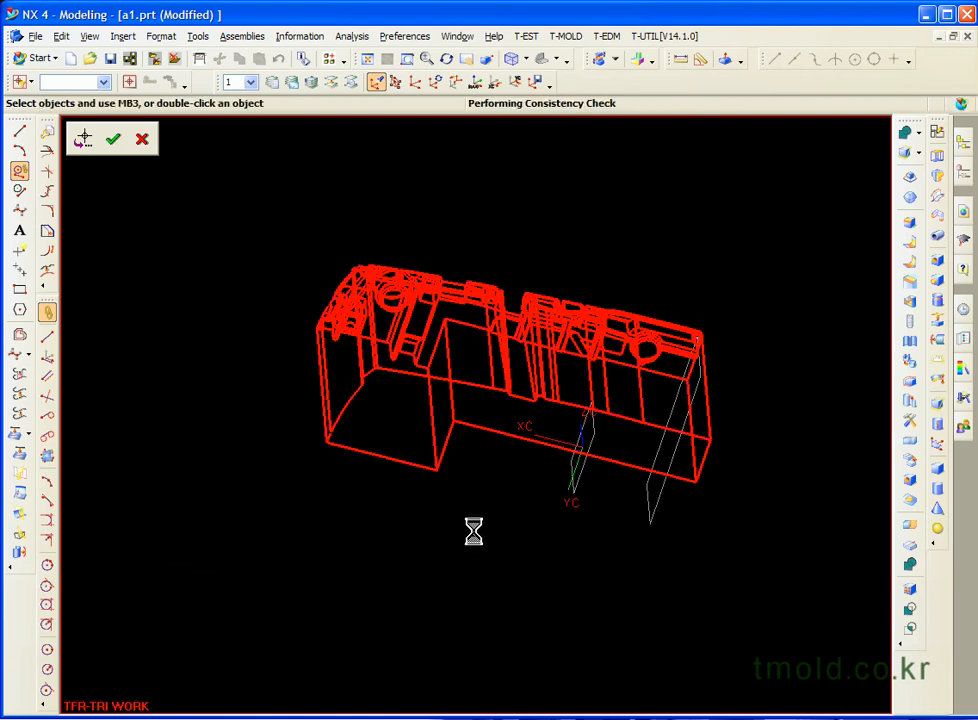
Step: Choose the edge Tolerances results for highlighting, and read and close their information report
click(110, 397)
middle_drag(530, 440, 539, 537)
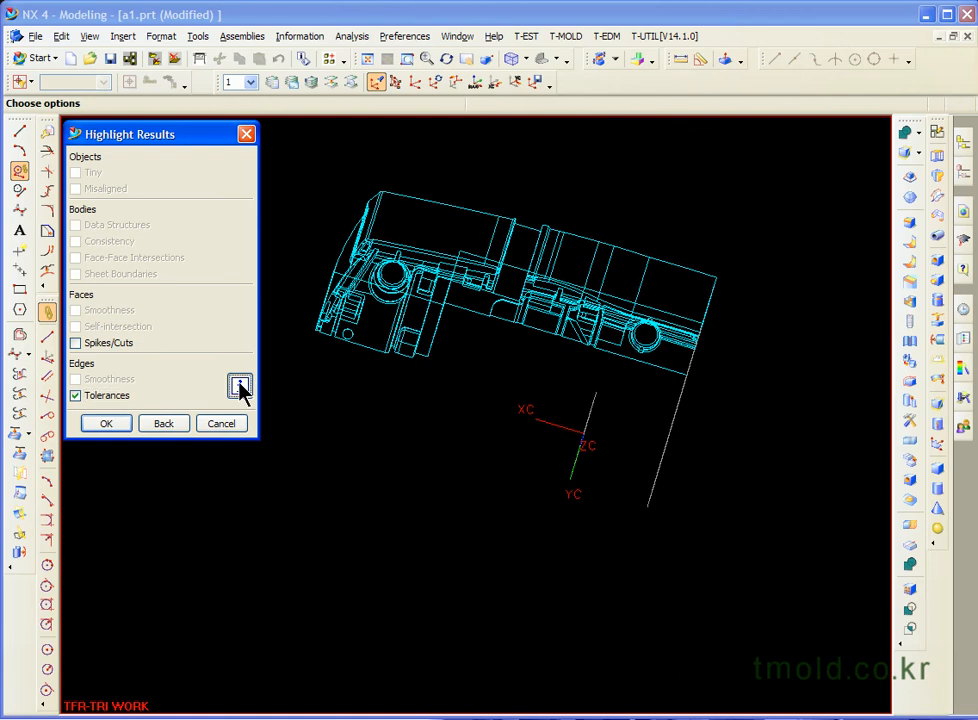
click(240, 388)
scroll(926, 705, down, 5)
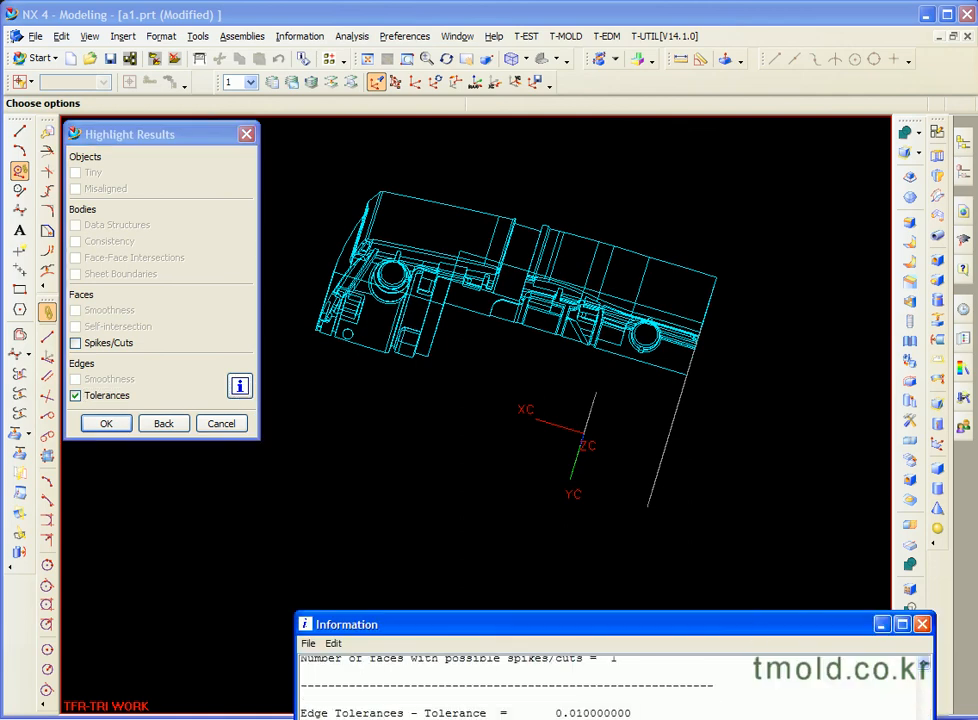
click(921, 625)
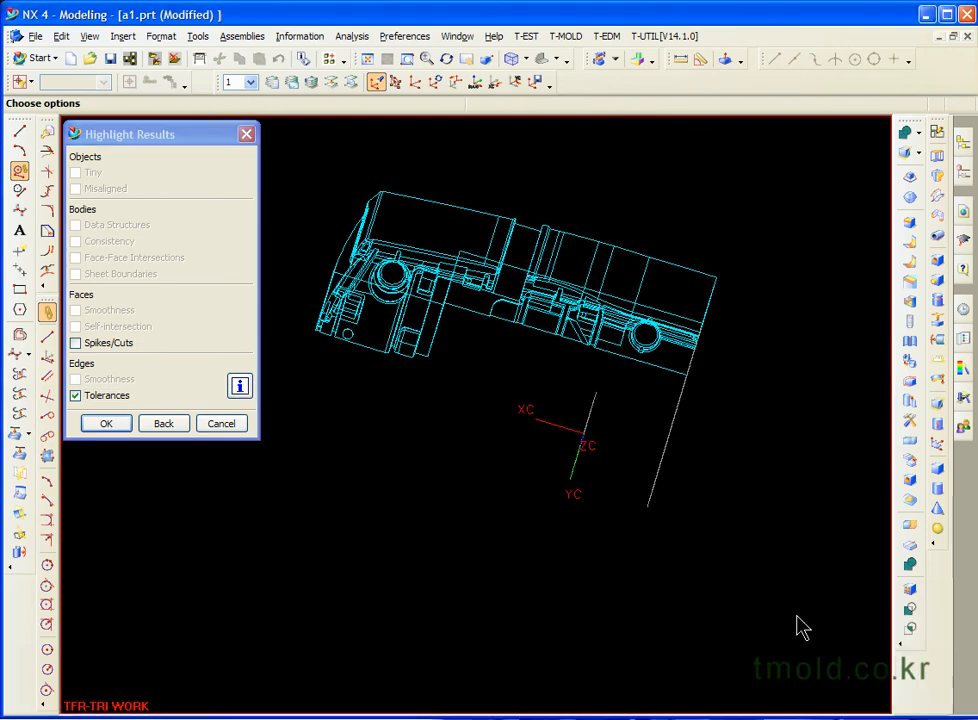
Step: Highlight the edges flagged by the tolerance check and examine them around the round opening and neighbouring recess
click(105, 424)
click(105, 426)
scroll(338, 258, up, 6)
middle_drag(428, 473, 426, 408)
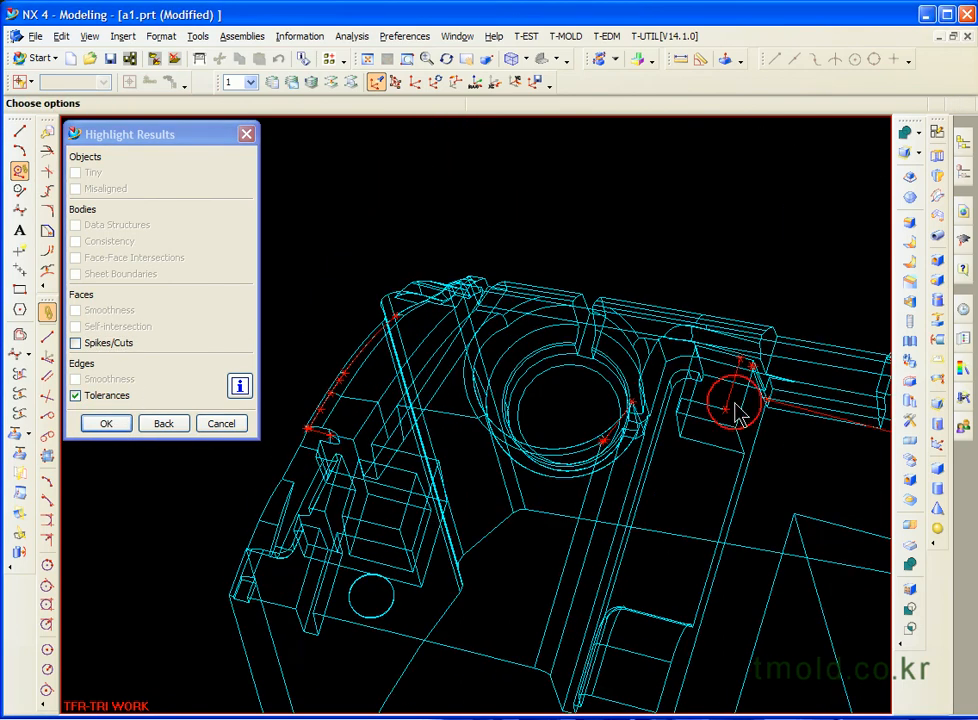
scroll(734, 405, up, 3)
click(722, 401)
Step: Examine both ends of a highlighted edge near the recess up close for gaps with its adjoining edges
scroll(722, 399, up, 3)
shift+middle_drag(708, 482, 487, 628)
scroll(651, 278, up, 4)
scroll(629, 592, up, 3)
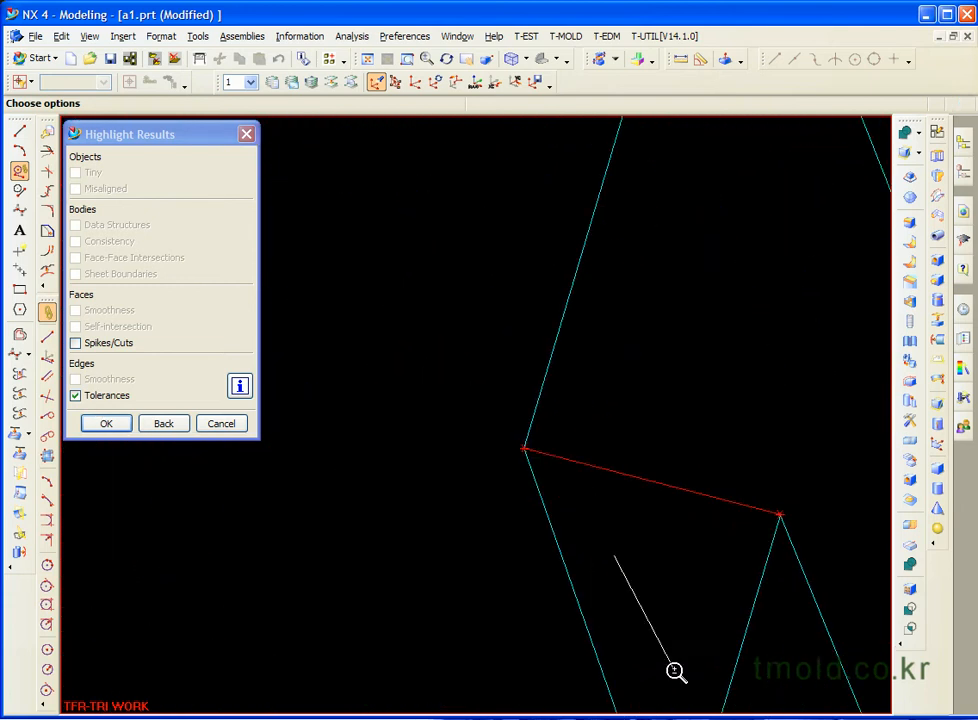
scroll(528, 478, up, 4)
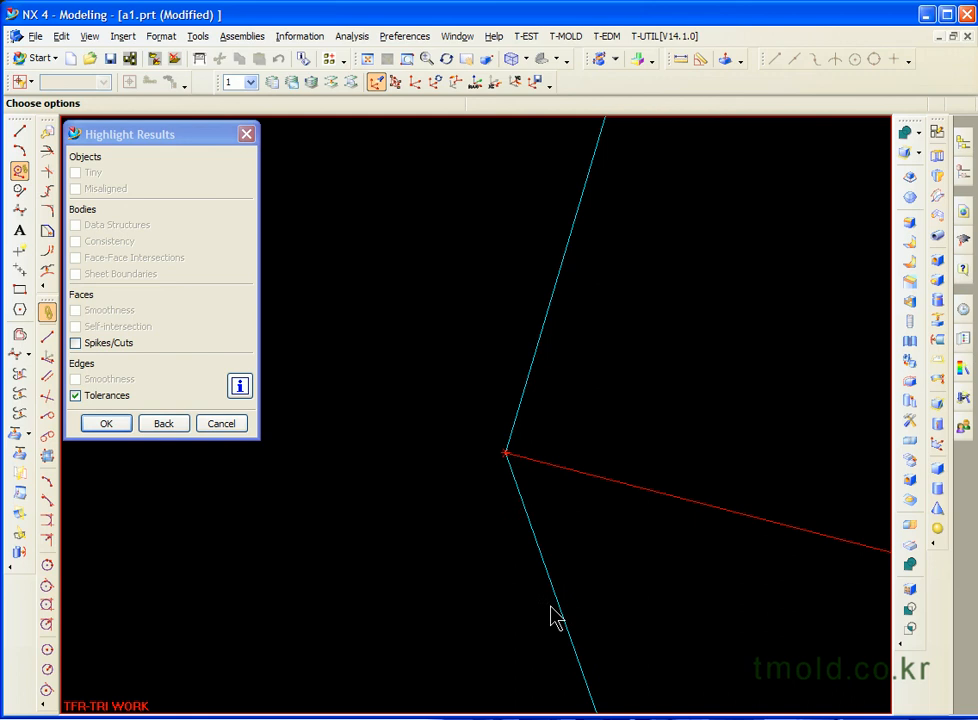
ctrl+middle_drag(506, 485, 540, 416)
scroll(476, 352, down, 3)
scroll(601, 529, up, 3)
scroll(683, 559, up, 3)
scroll(726, 580, up, 1)
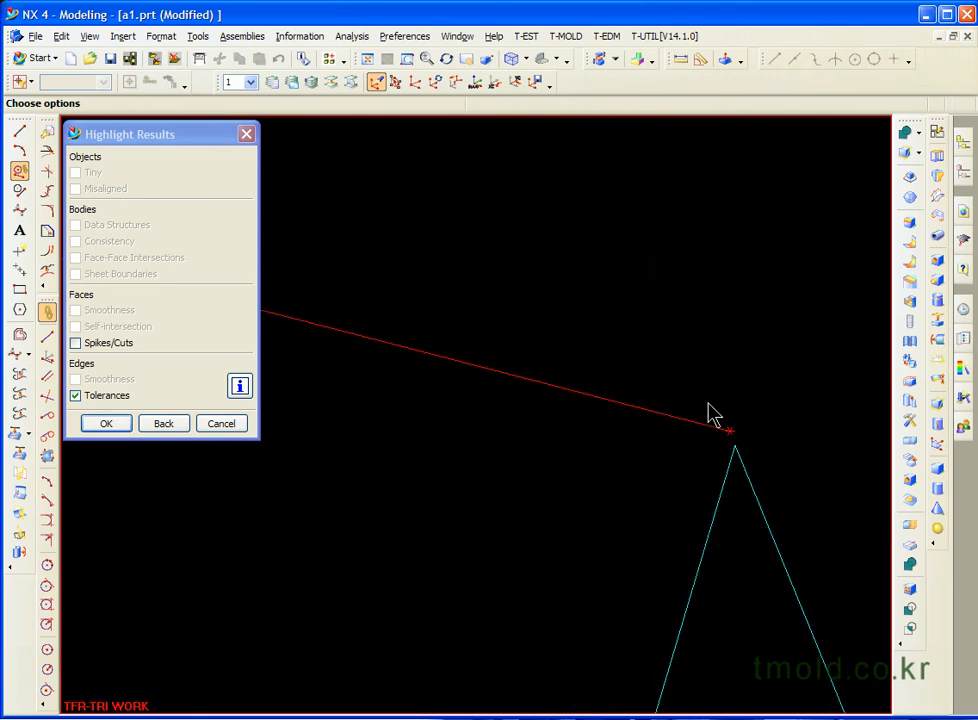
scroll(709, 532, down, 3)
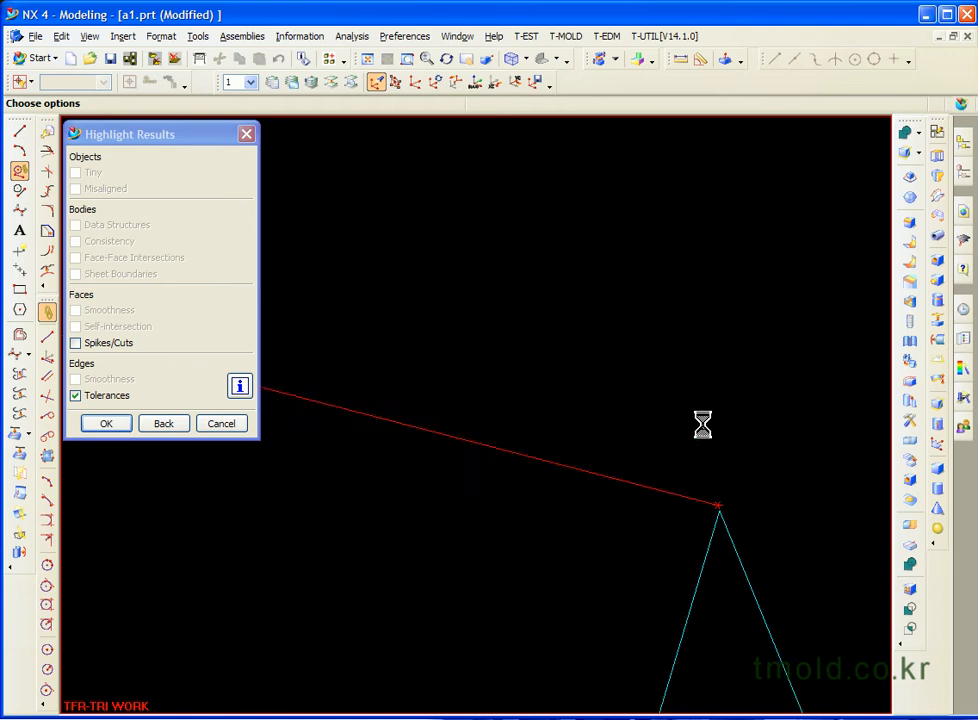
Step: Turn off the edge Tolerances highlighting and refresh the display to clear the marked edges
scroll(695, 400, down, 3)
scroll(703, 511, down, 2)
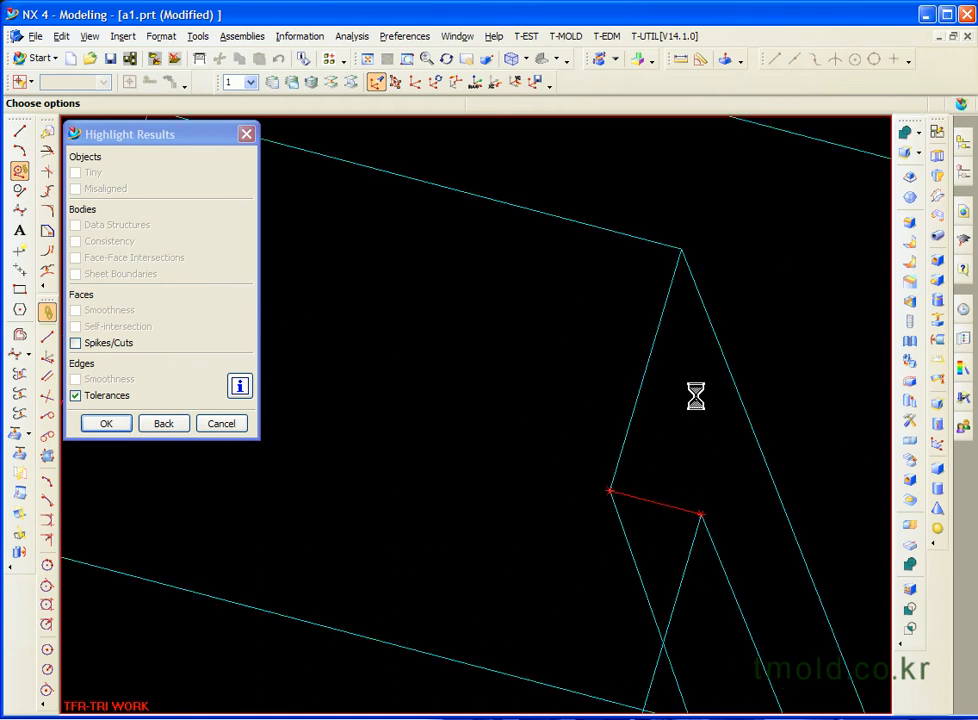
scroll(707, 434, down, 2)
scroll(530, 437, down, 2)
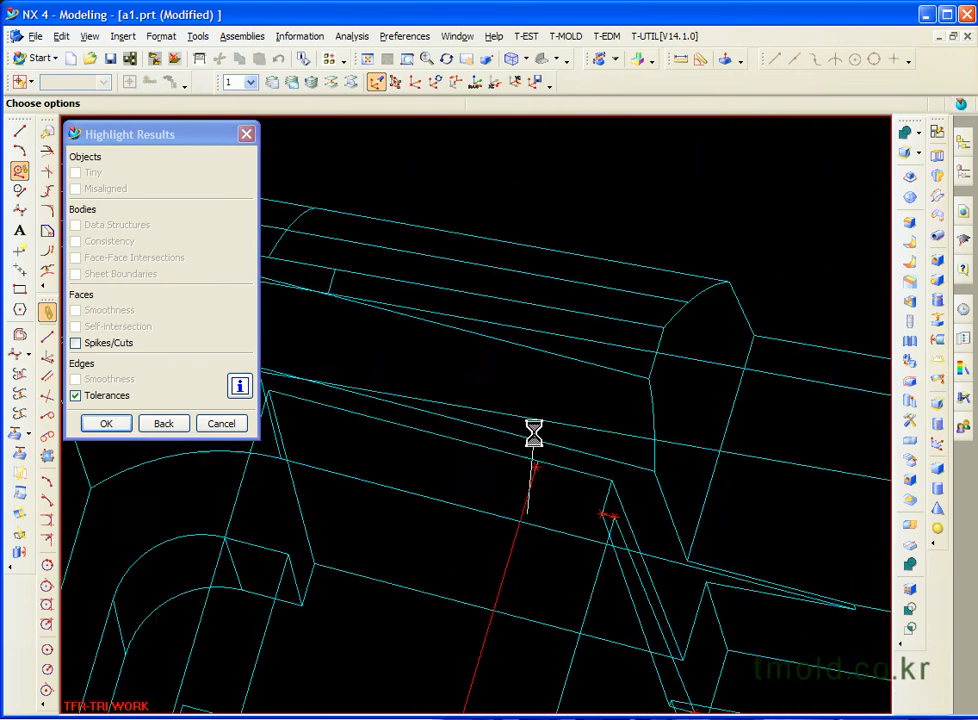
click(110, 398)
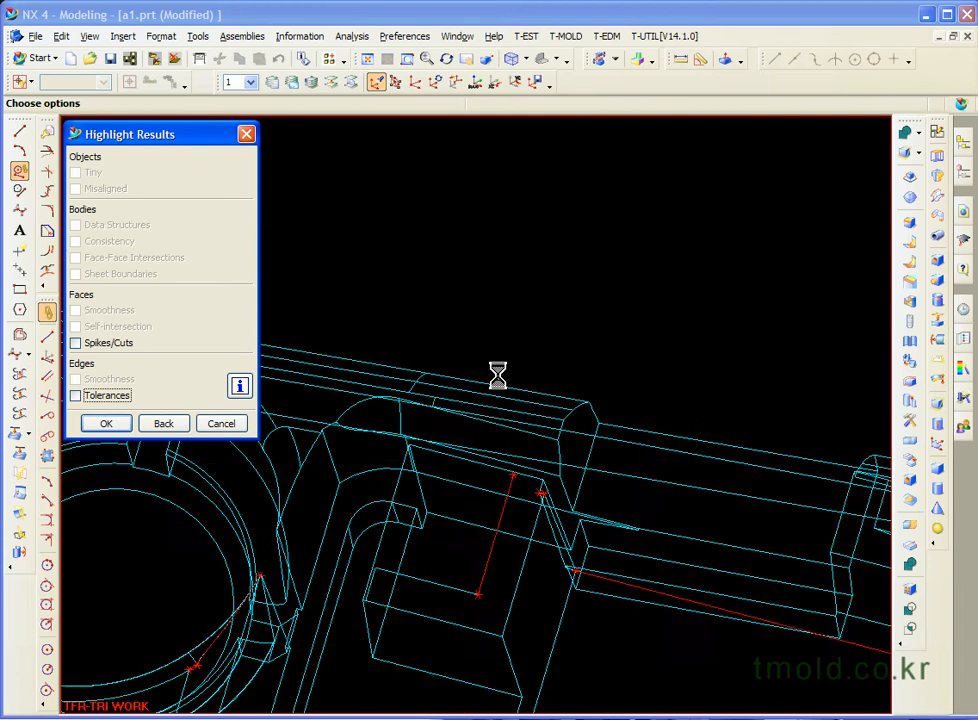
right_click(507, 248)
click(557, 291)
Step: Highlight the faces flagged by the Spikes/Cuts check and locate the marked face beside the round opening
click(76, 343)
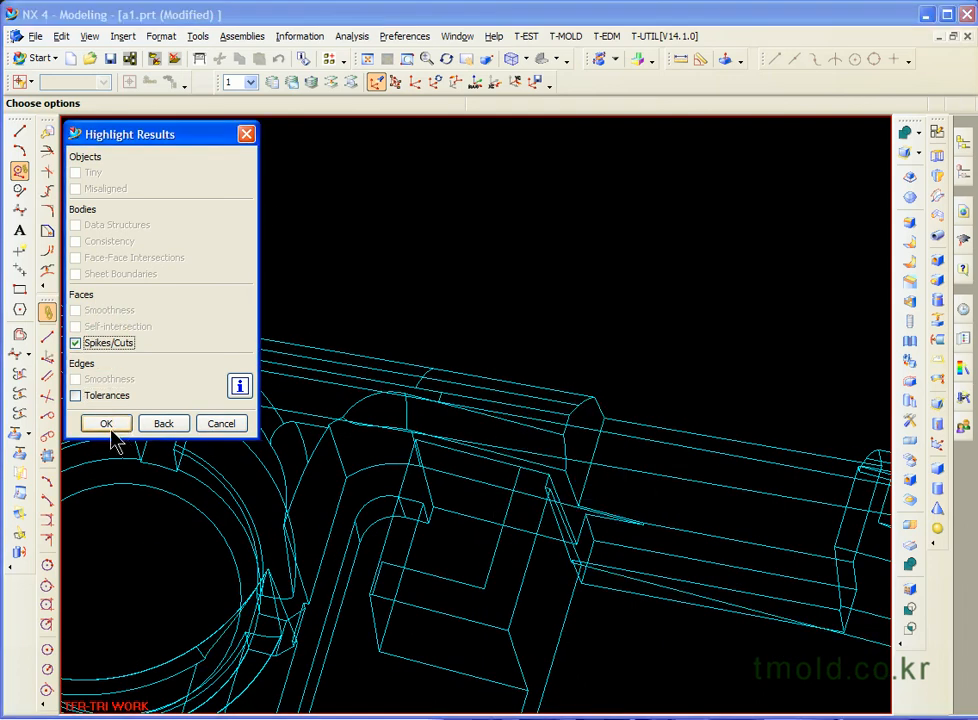
scroll(580, 486, down, 2)
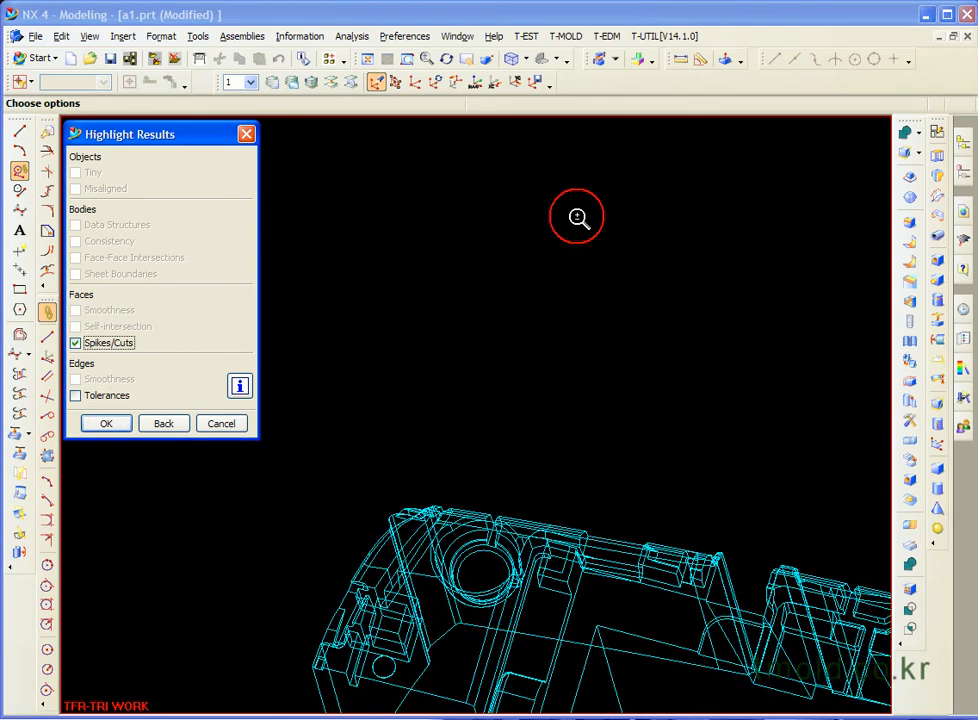
scroll(576, 218, down, 1)
click(124, 424)
click(567, 561)
shift+middle_drag(569, 532, 349, 534)
ctrl+middle_drag(661, 552, 683, 698)
ctrl+middle_drag(637, 512, 670, 709)
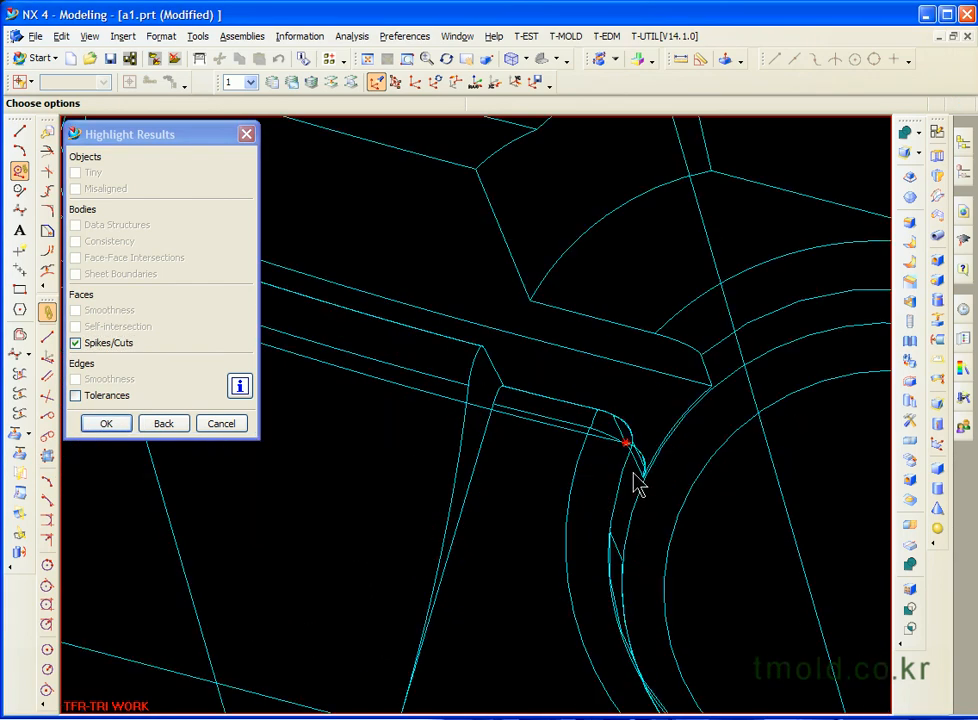
Step: Examine the marked spike face beside the round opening up close, including both of its ends
key(ctrl+shift+z)
drag(596, 419, 651, 467)
drag(469, 400, 517, 449)
drag(485, 343, 596, 511)
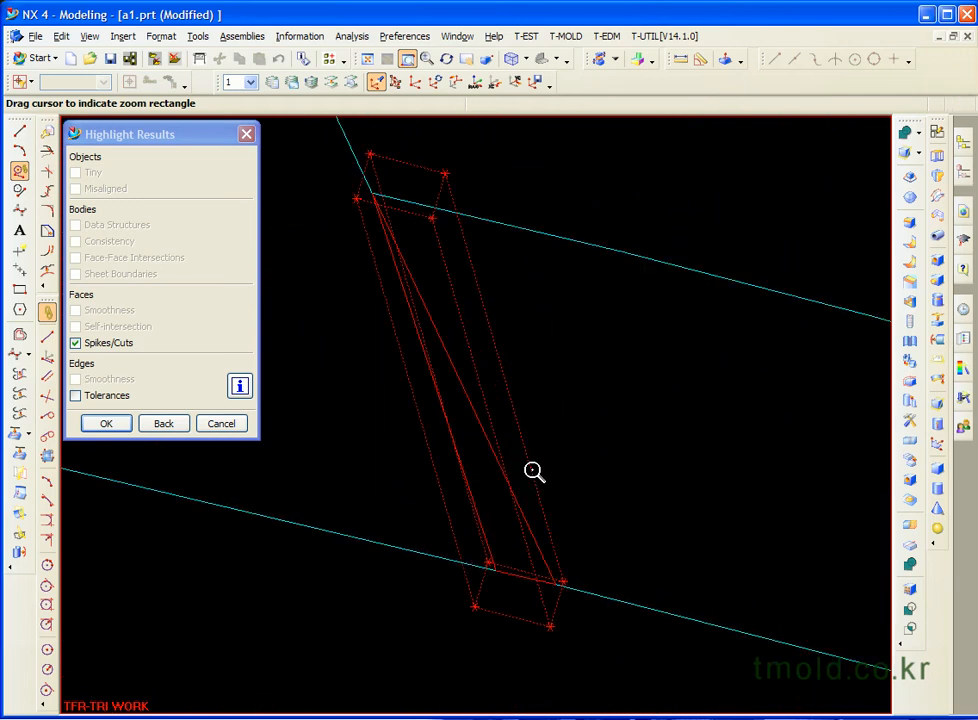
middle_click(596, 585)
ctrl+middle_drag(596, 585, 559, 406)
ctrl+middle_drag(590, 556, 615, 317)
ctrl+middle_drag(629, 454, 629, 347)
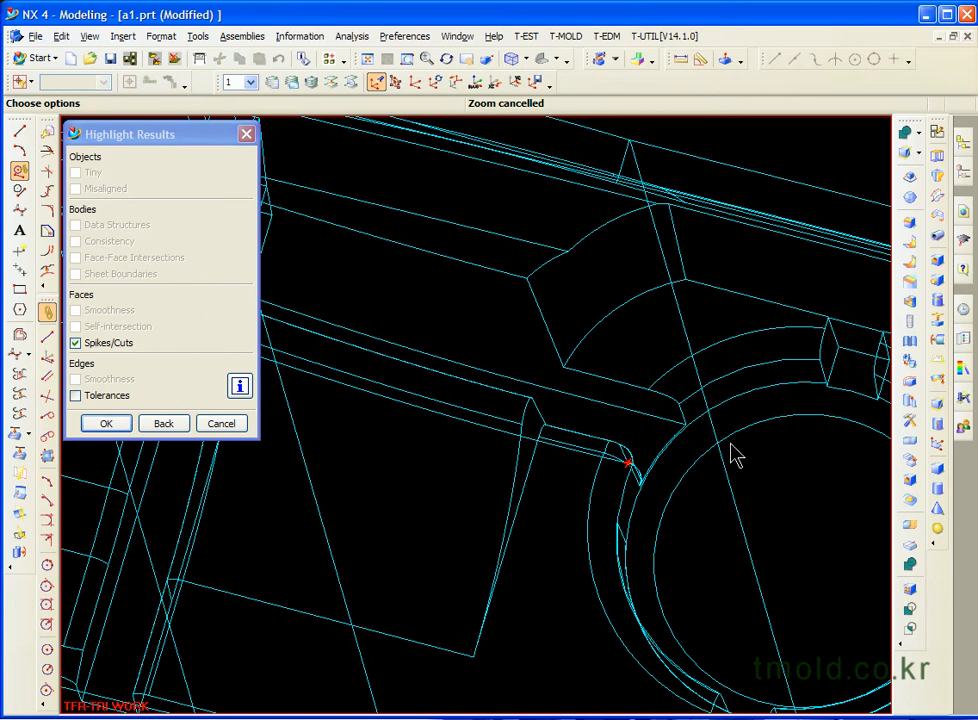
Step: Shade the body, examine the faces around the round opening, and close the geometry check results
key(s)
scroll(792, 355, up, 1)
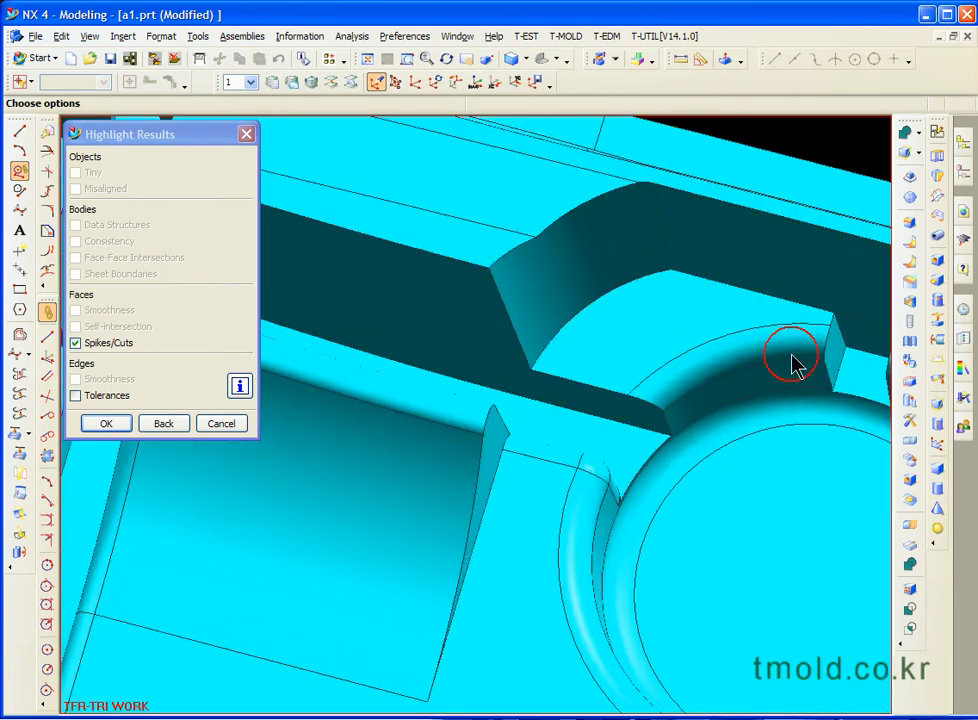
scroll(792, 362, up, 1)
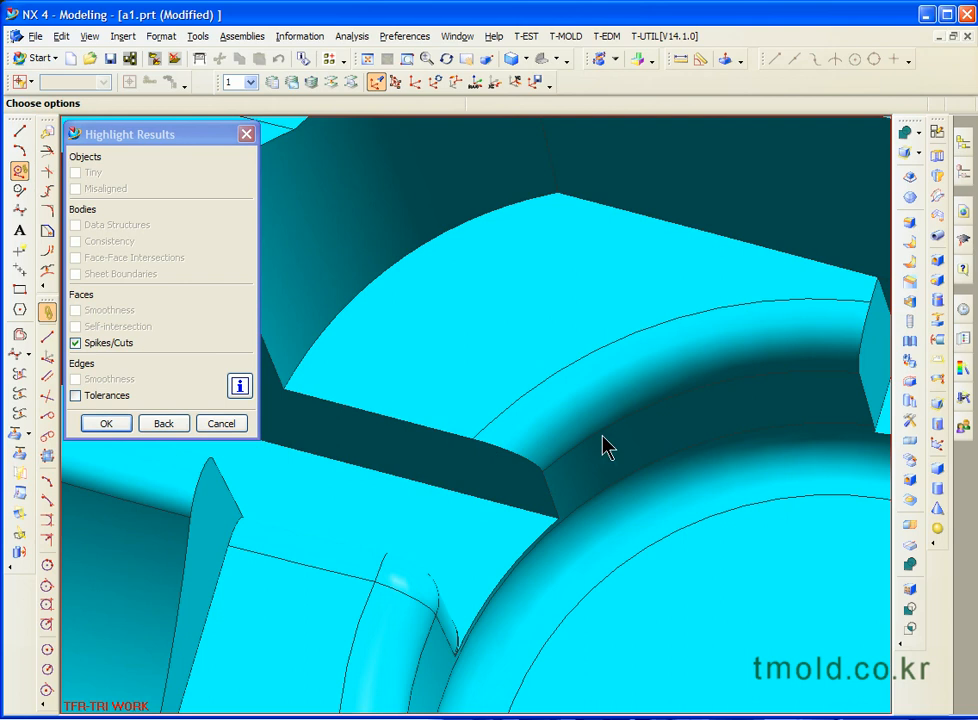
scroll(848, 348, up, 2)
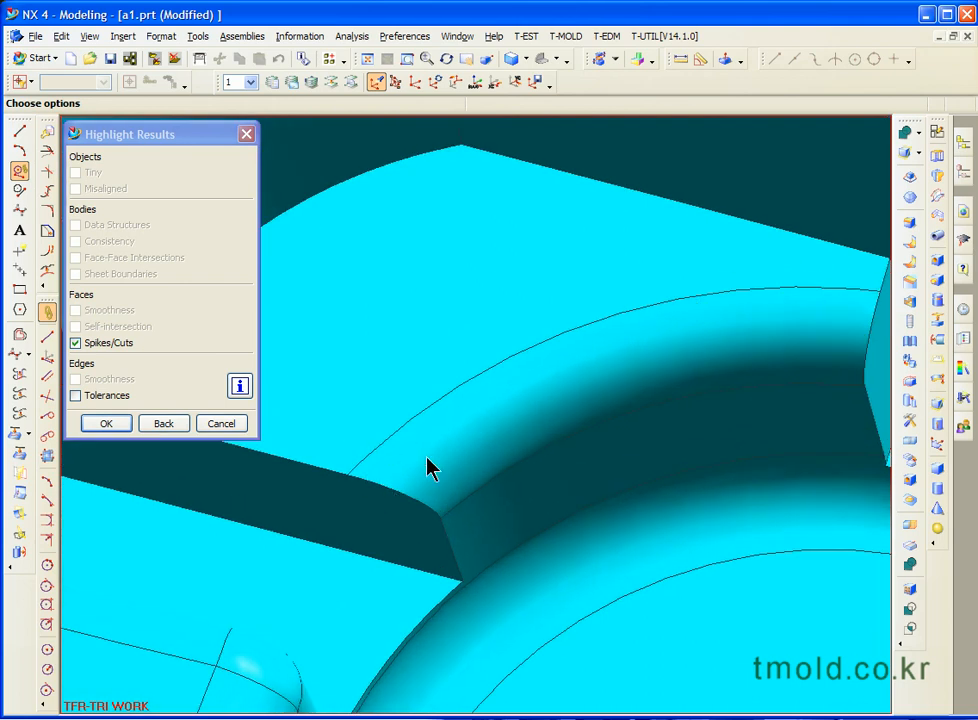
click(106, 246)
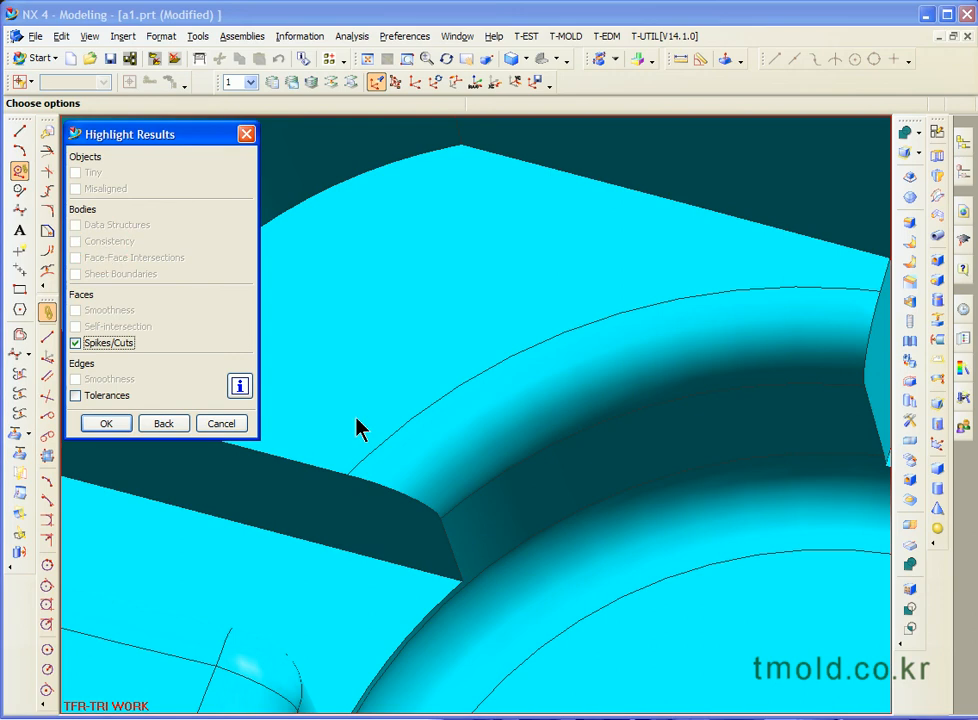
scroll(482, 415, down, 6)
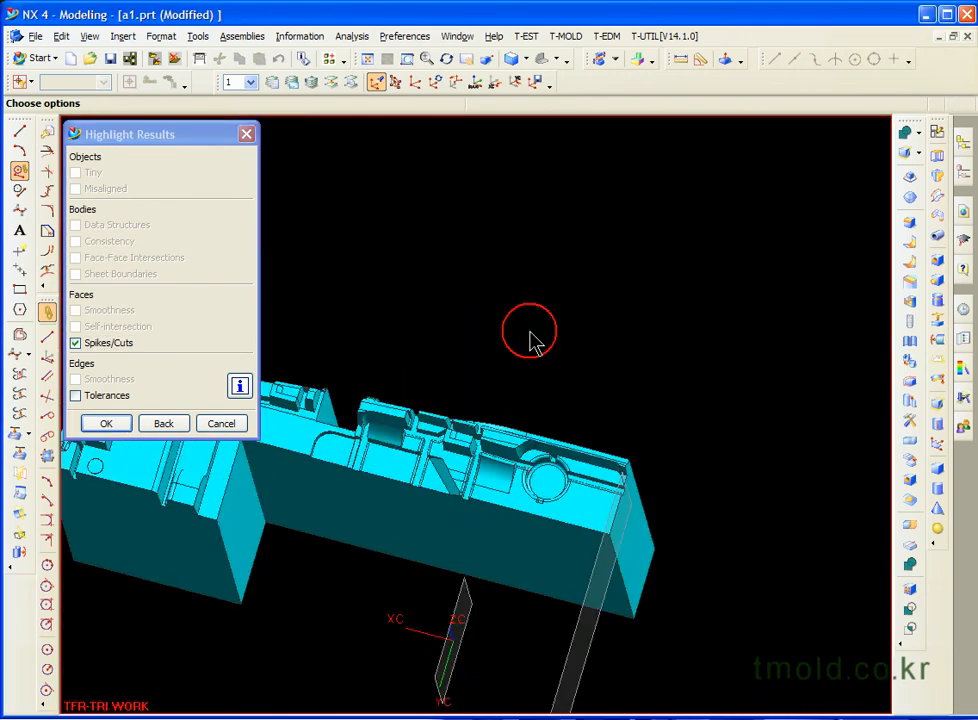
ctrl+middle_drag(530, 334, 524, 290)
click(220, 424)
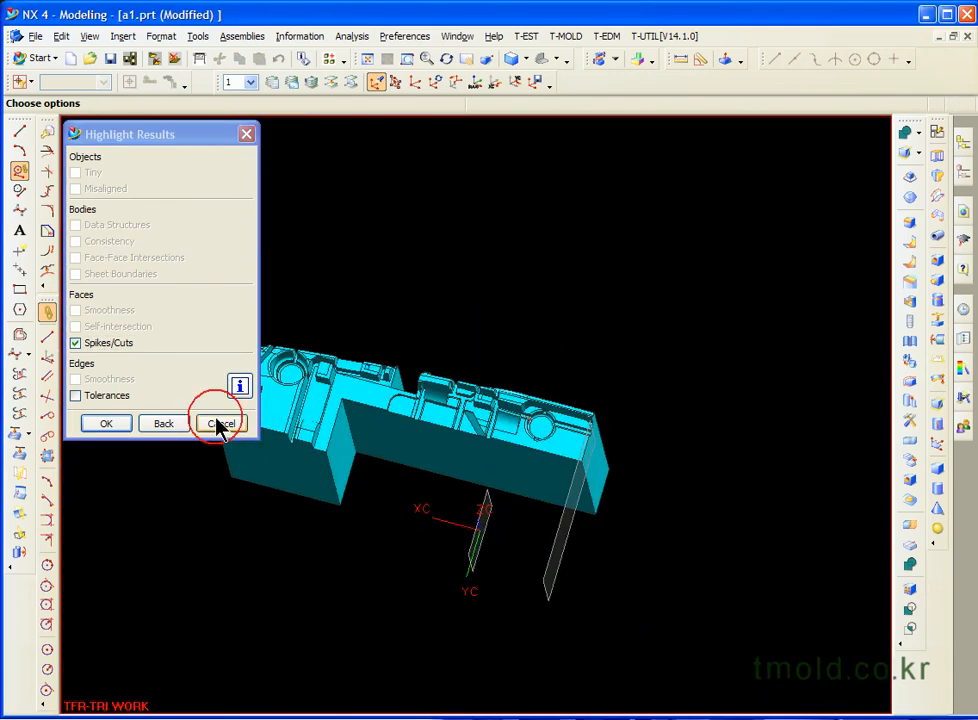
Step: Set the default modeling distance tolerance to 0.01 mm in the Customer Defaults
click(35, 36)
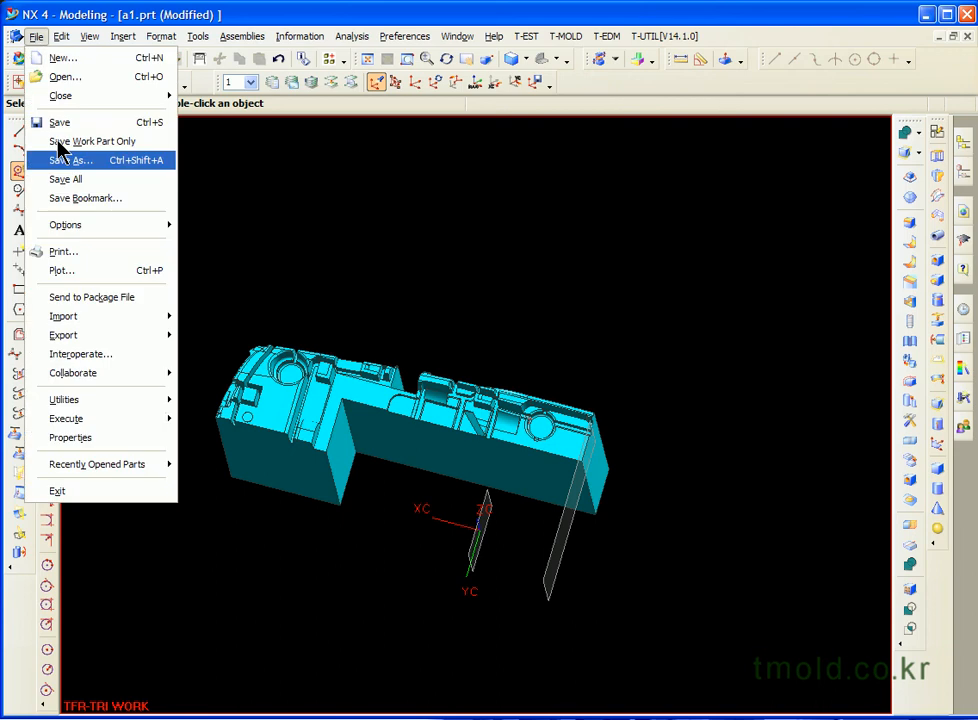
mouse_move(126, 403)
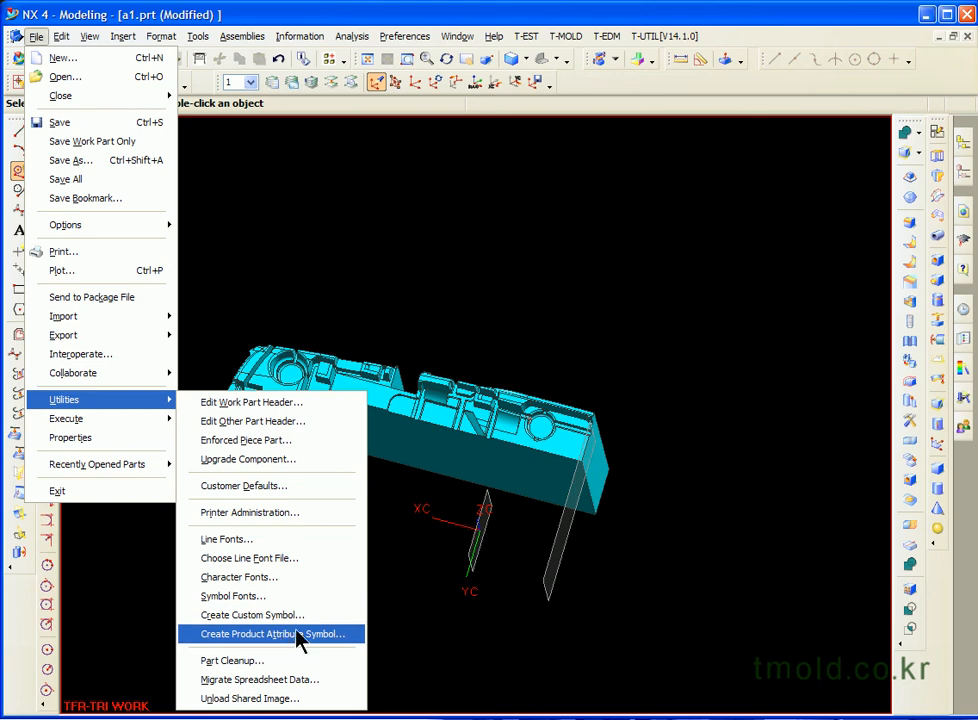
click(274, 486)
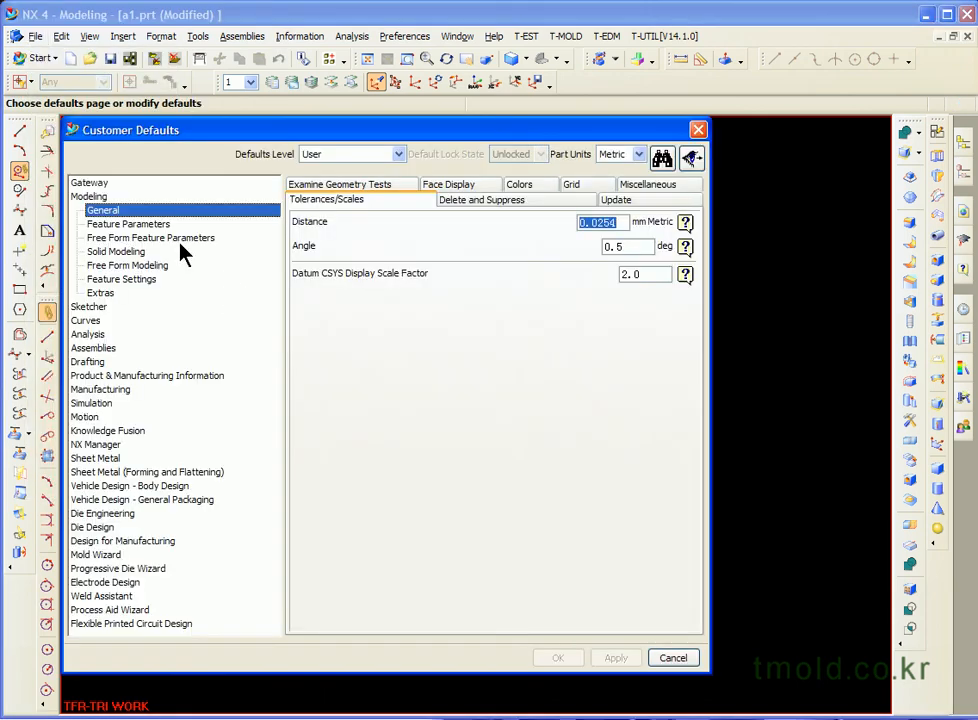
drag(608, 222, 615, 222)
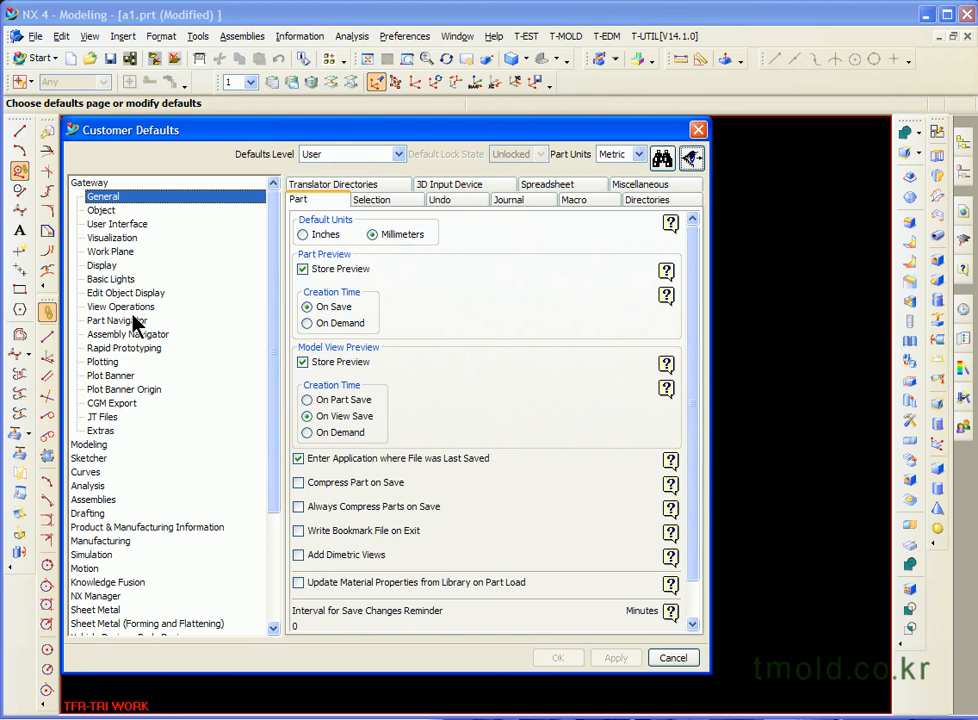
click(88, 444)
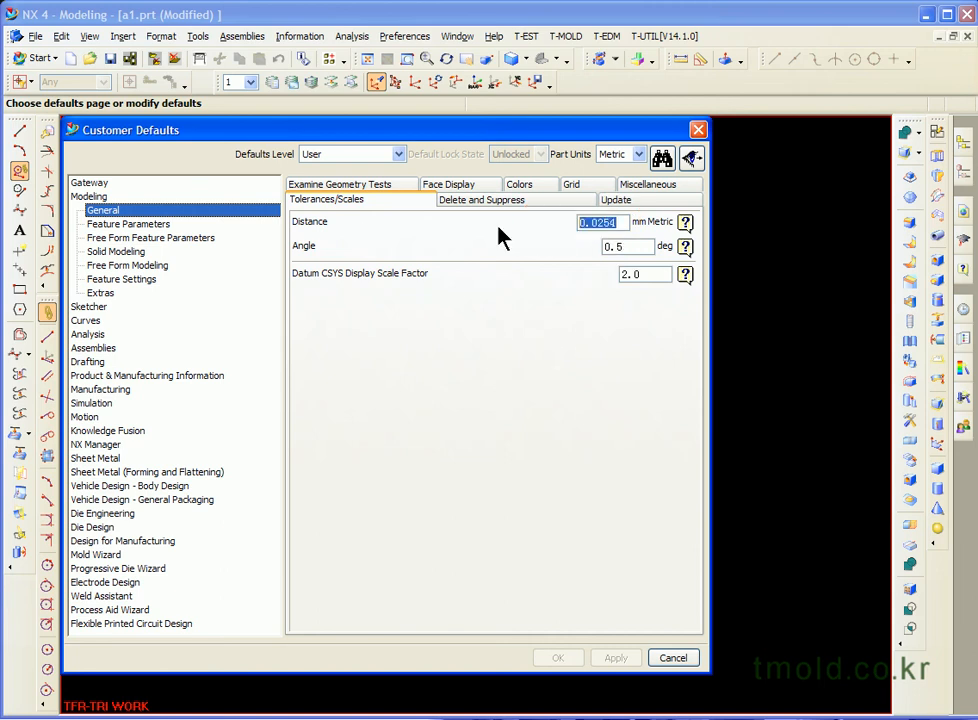
text(0.01)
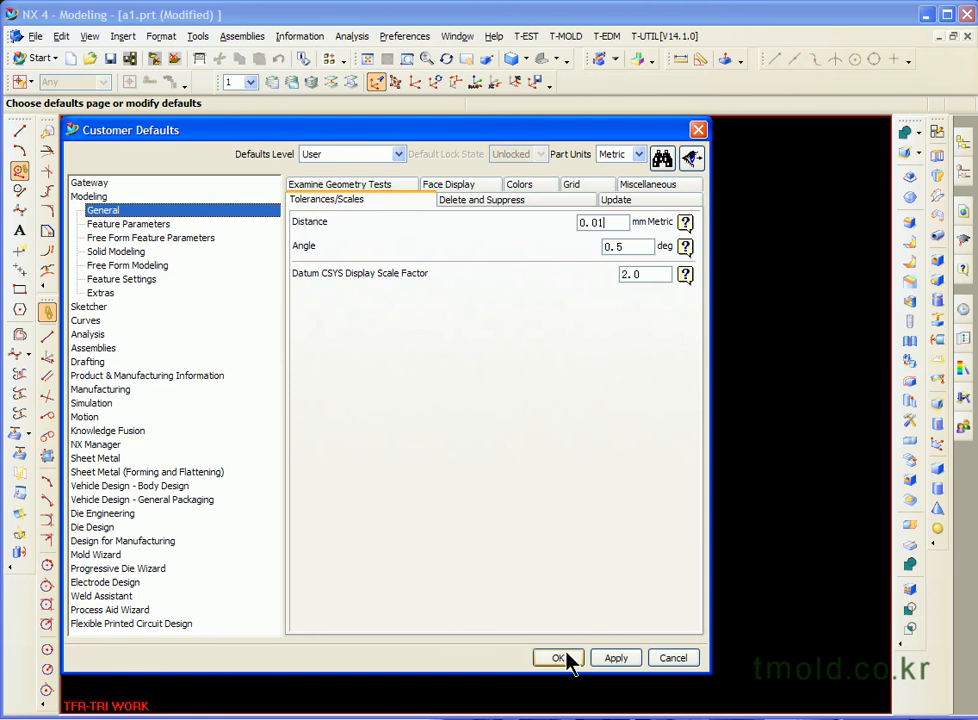
click(558, 658)
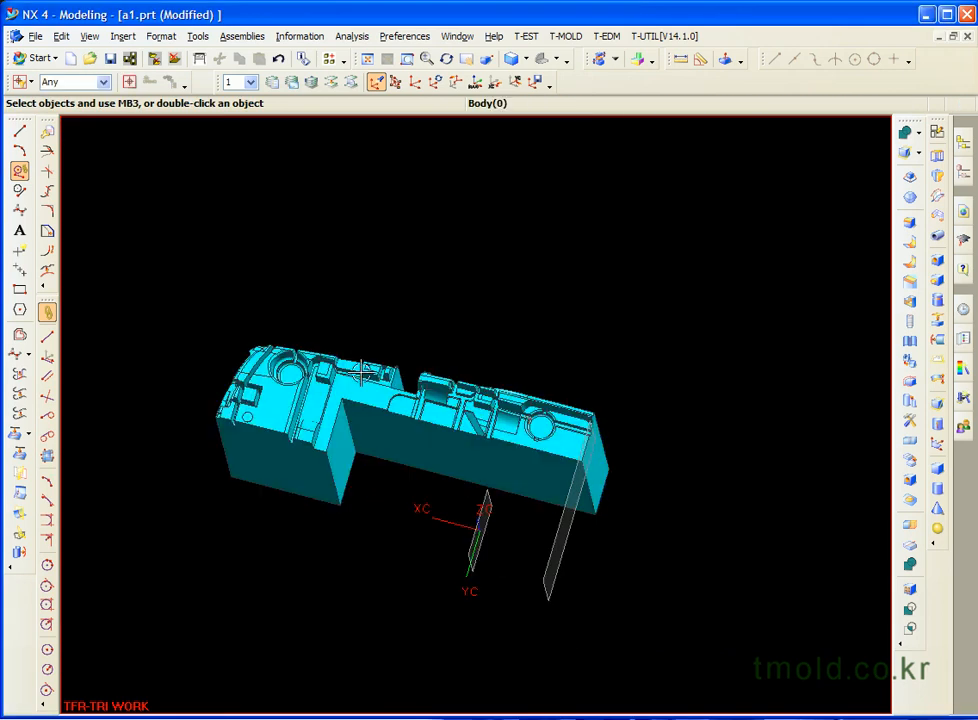
Step: Switch to the part 02_ELE_Modeling_samjin01.prt and set its distance tolerance to 0.01 in the Modeling Preferences
click(70, 58)
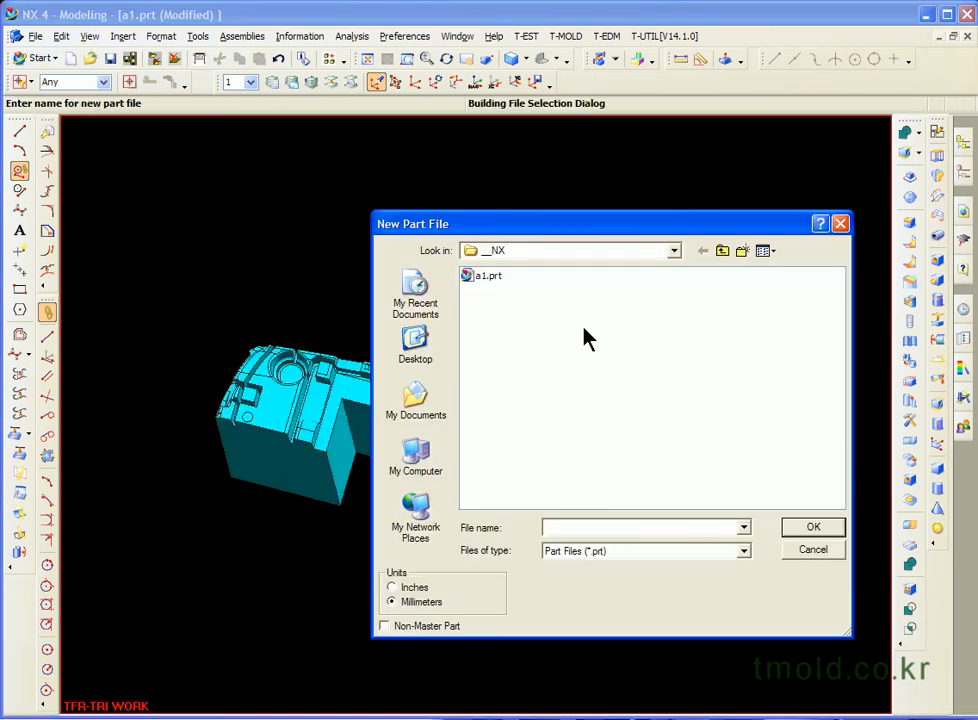
key(Escape)
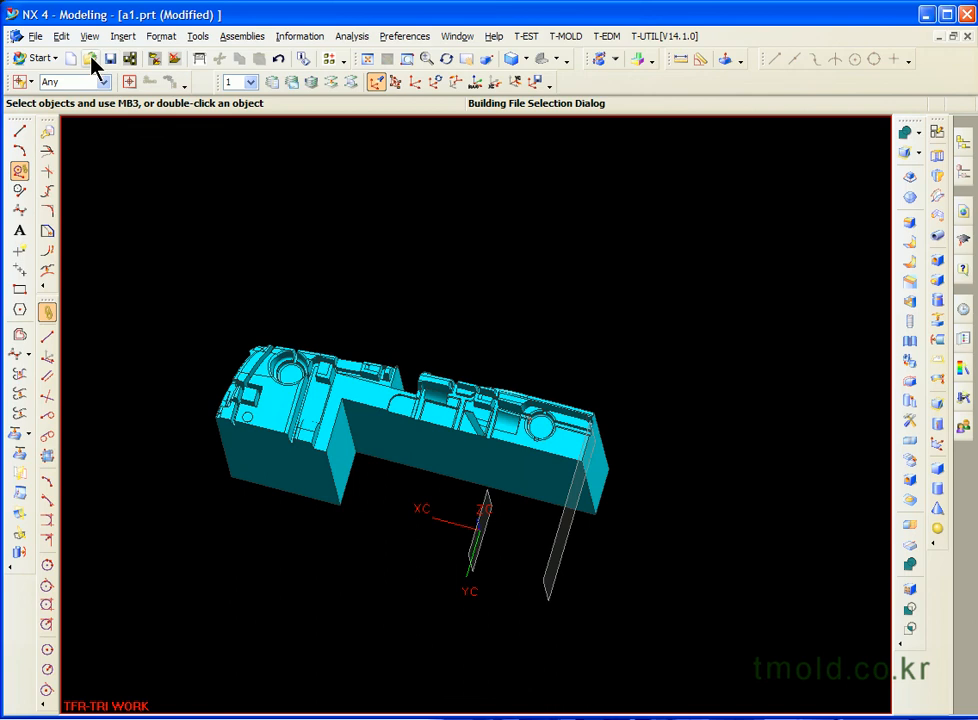
click(457, 36)
click(500, 161)
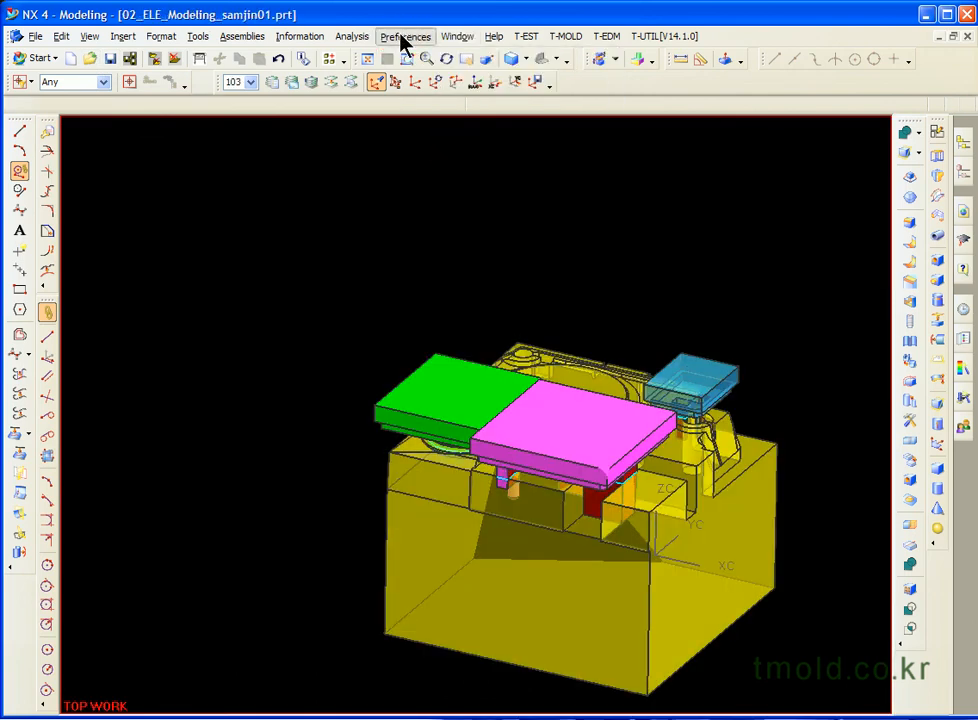
click(405, 37)
click(440, 487)
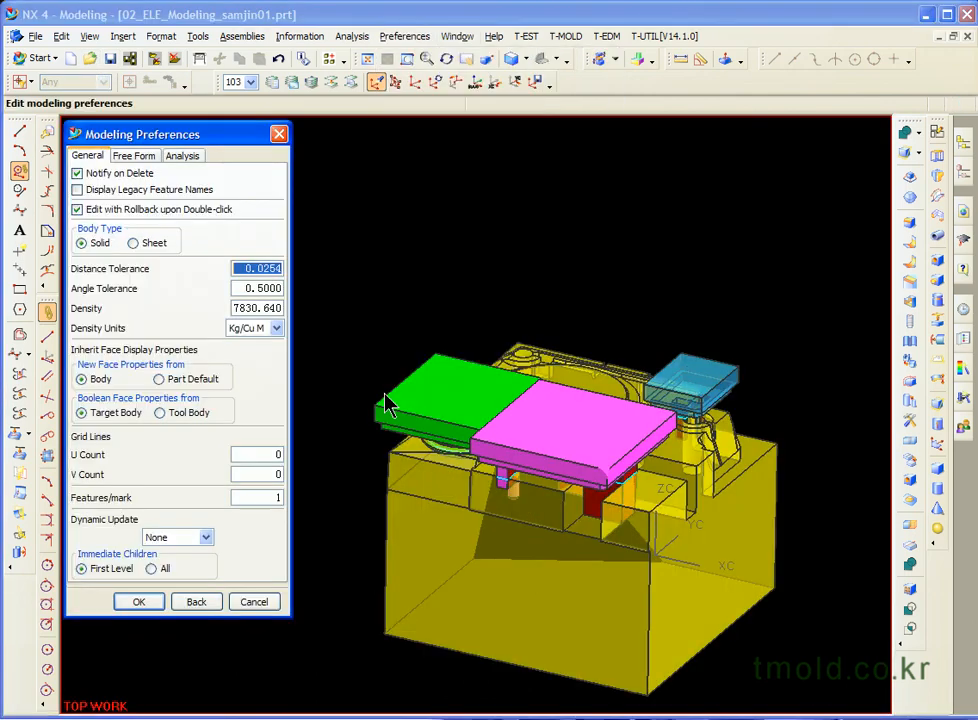
text(0.01)
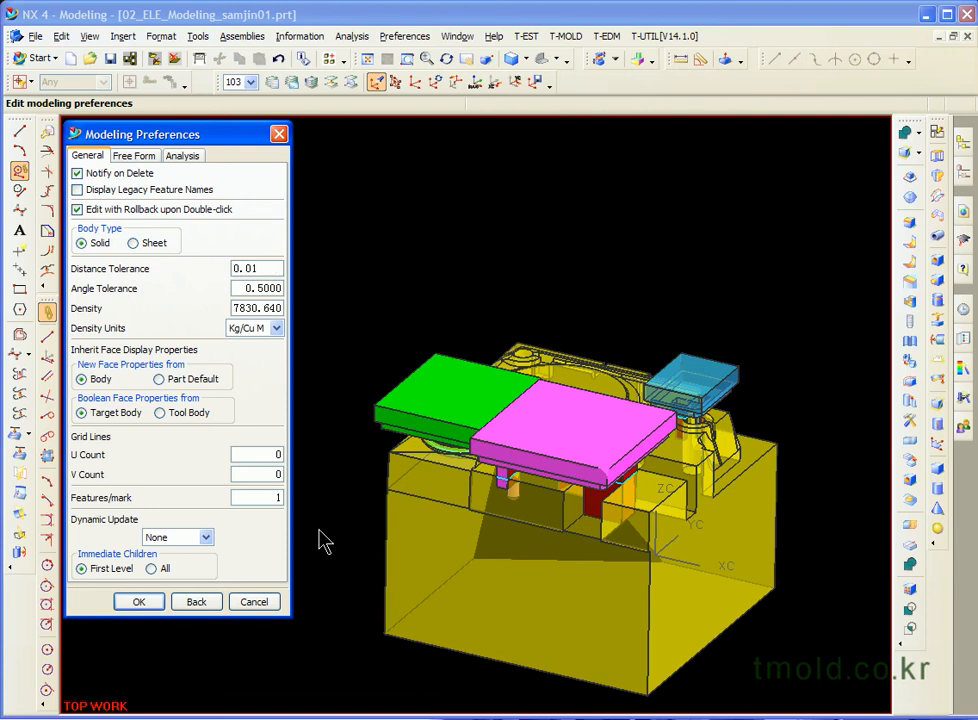
click(139, 603)
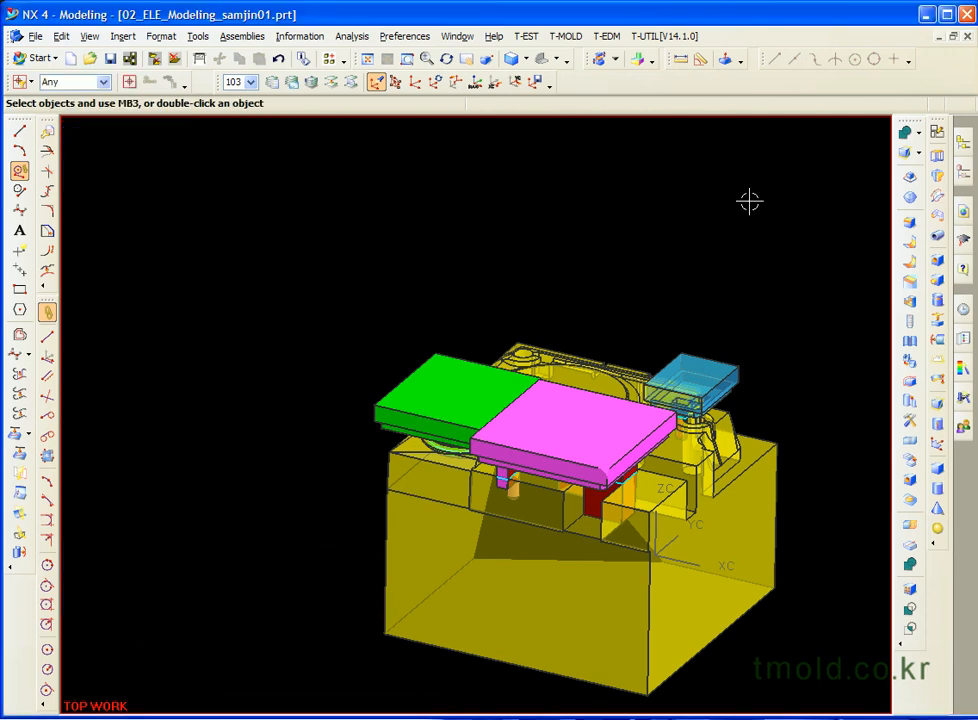
Step: Check the tolerance among the extended Edge Blend options and leave the command without blending any edge
click(909, 220)
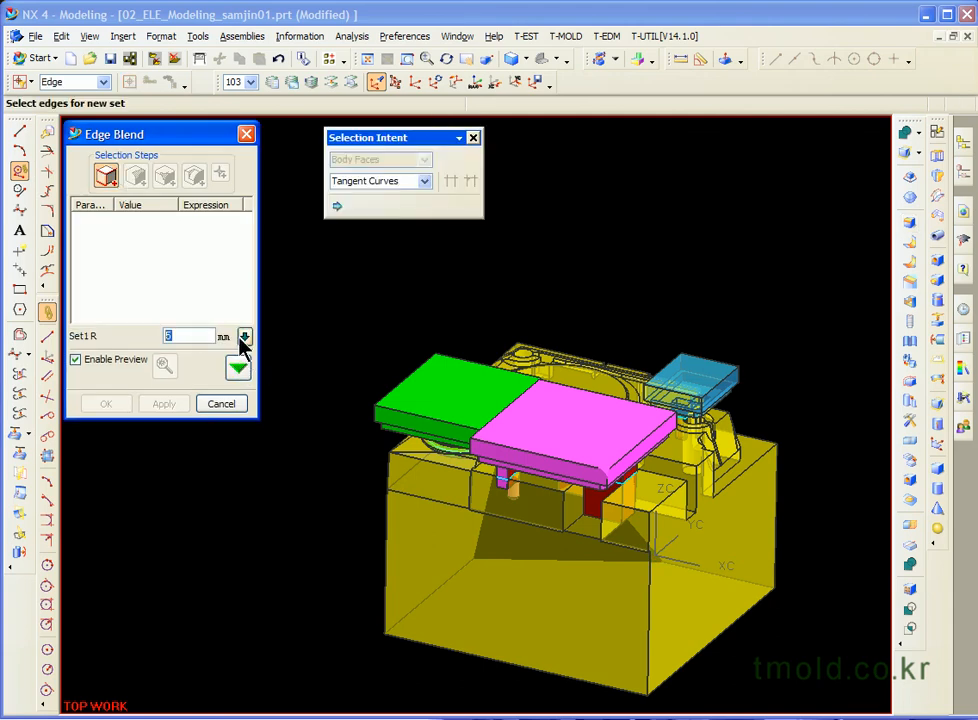
click(238, 368)
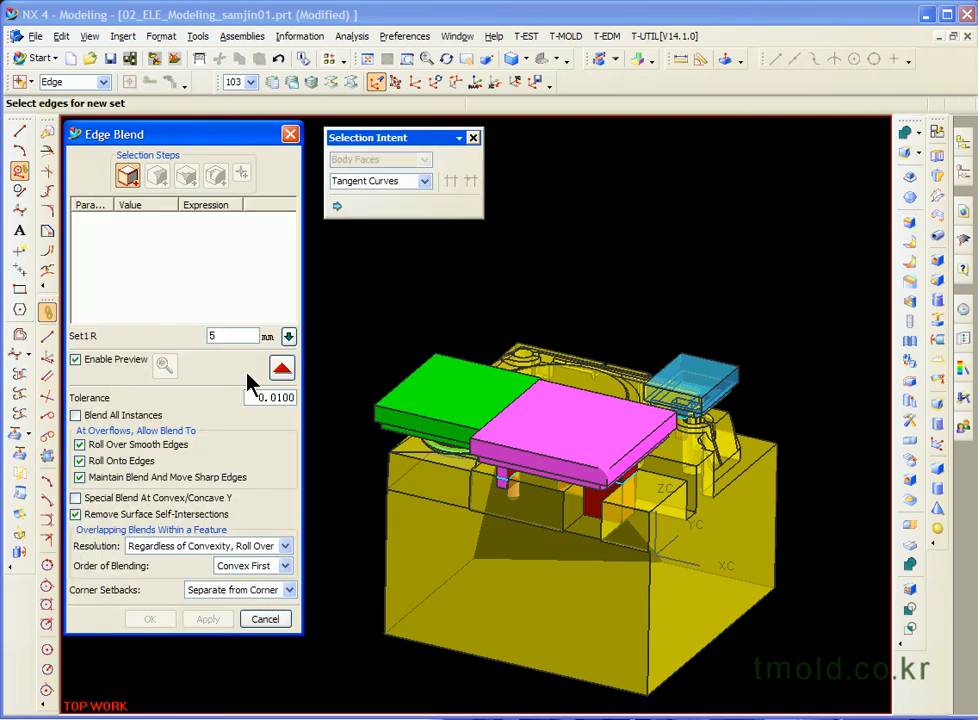
double_click(282, 397)
key(Escape)
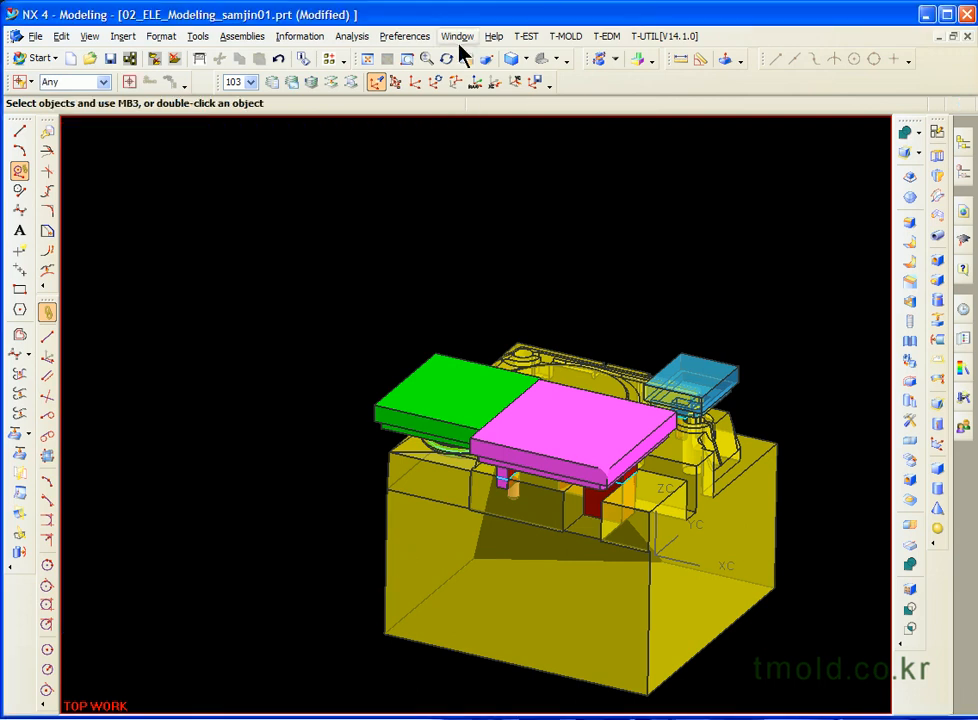
Step: Switch back to the part a1.prt
click(457, 36)
click(489, 144)
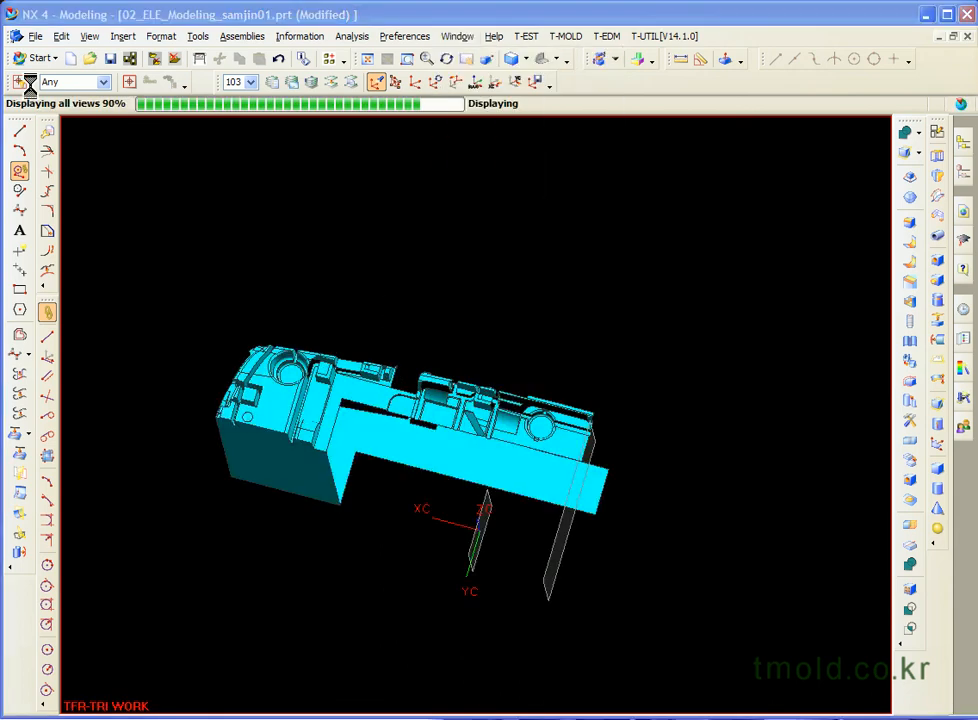
click(36, 37)
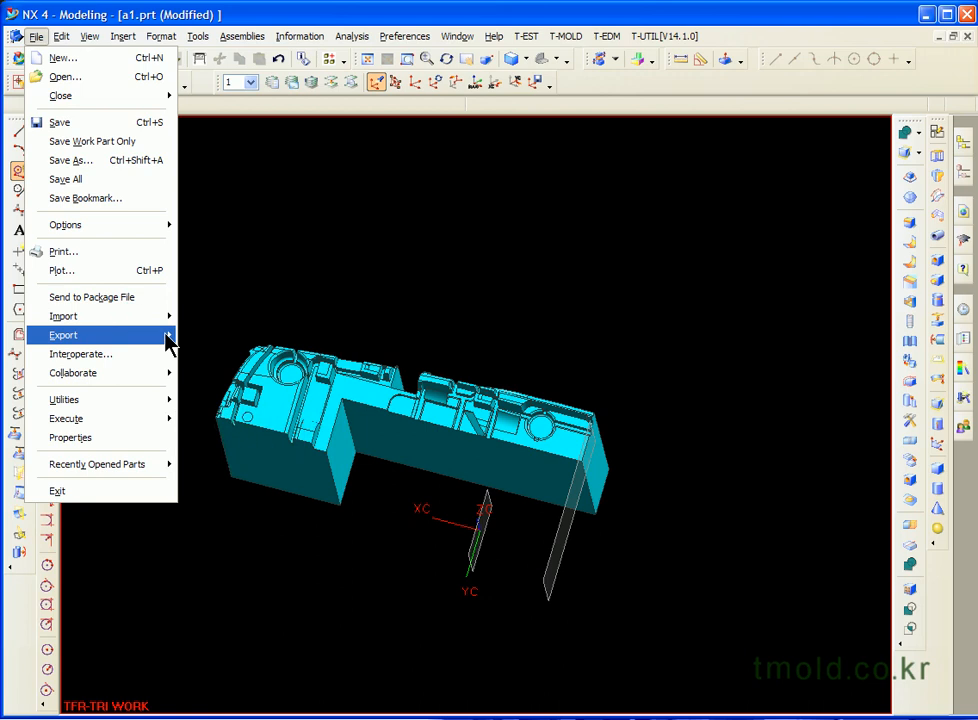
mouse_move(166, 336)
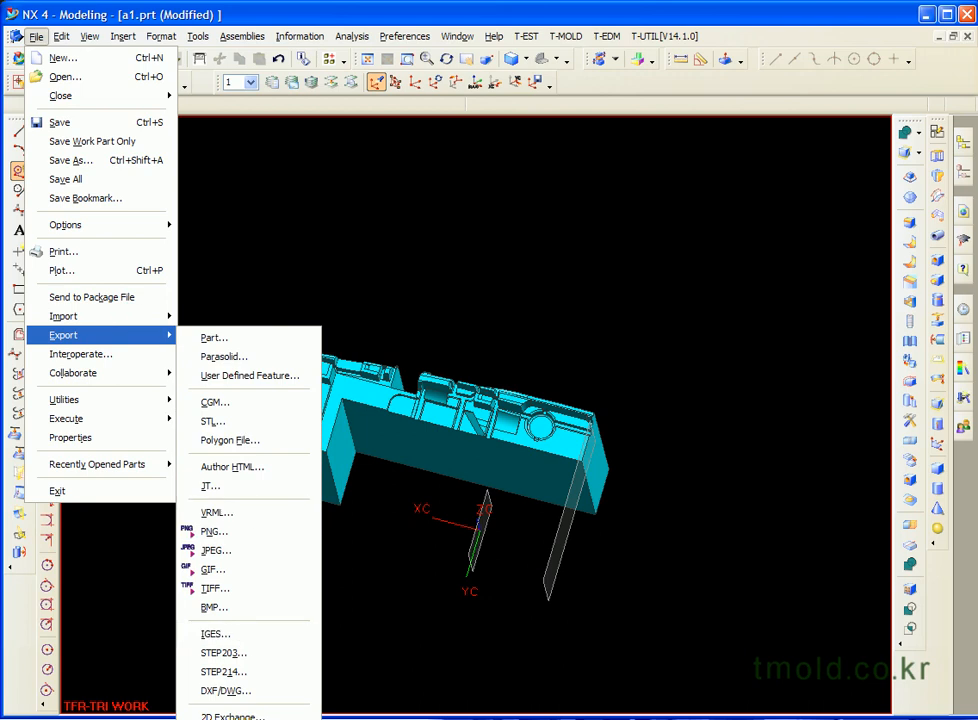
click(371, 657)
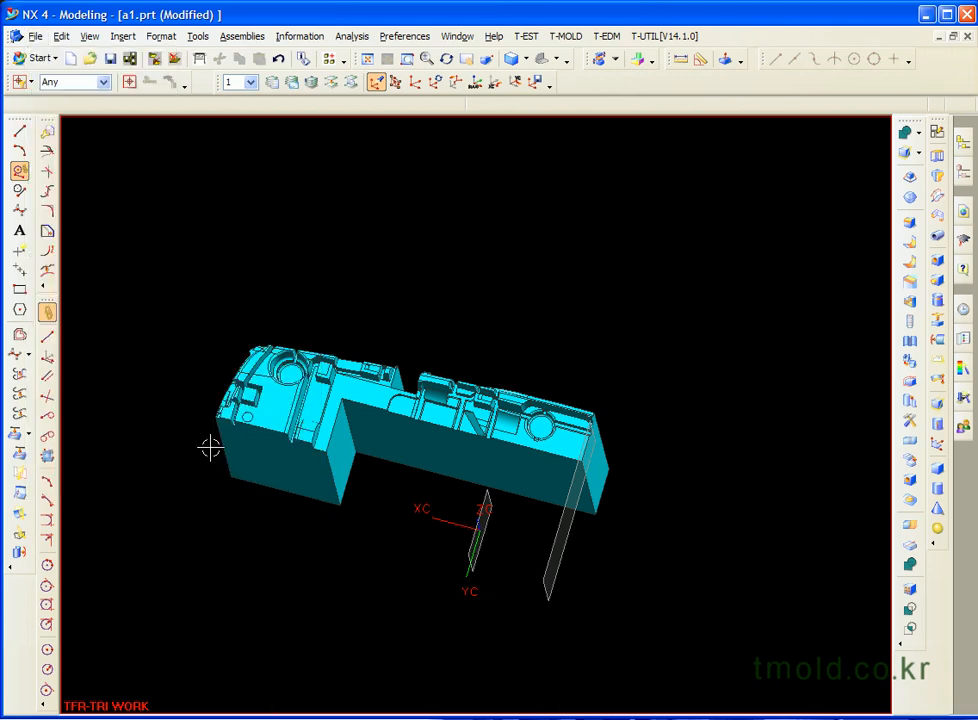
Step: Start the Heal Geometry export for the part and specify ee as its output file
click(36, 36)
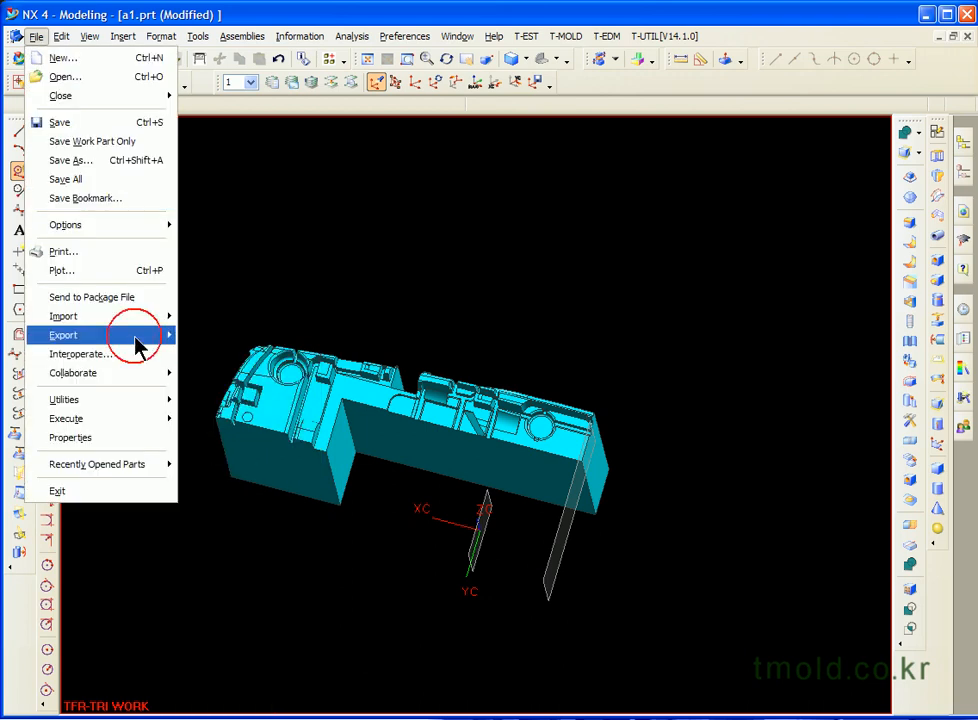
mouse_move(180, 345)
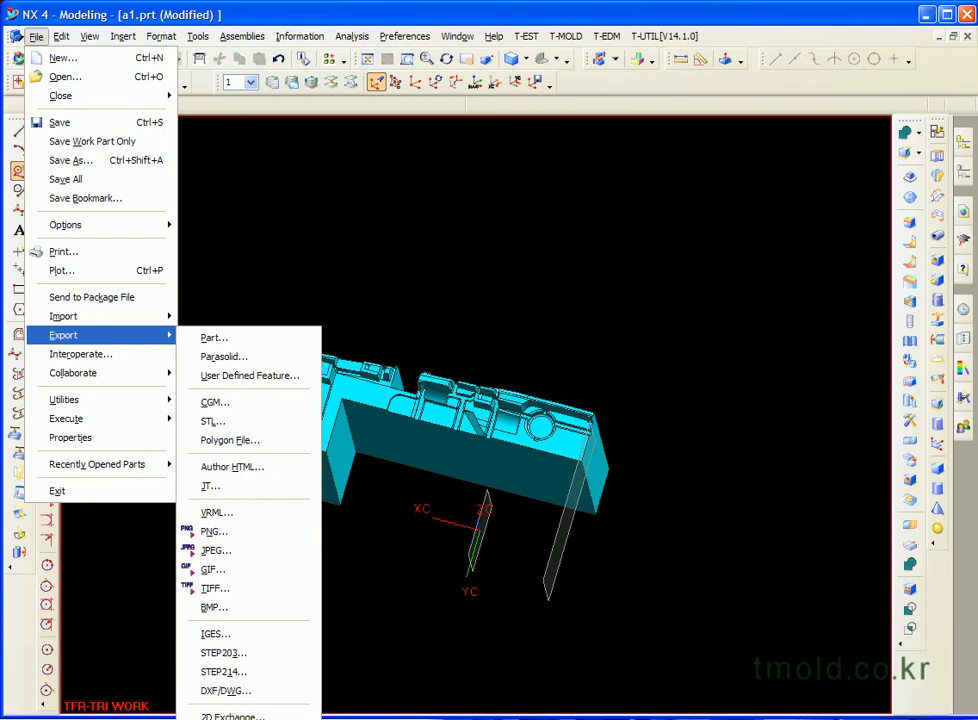
click(240, 718)
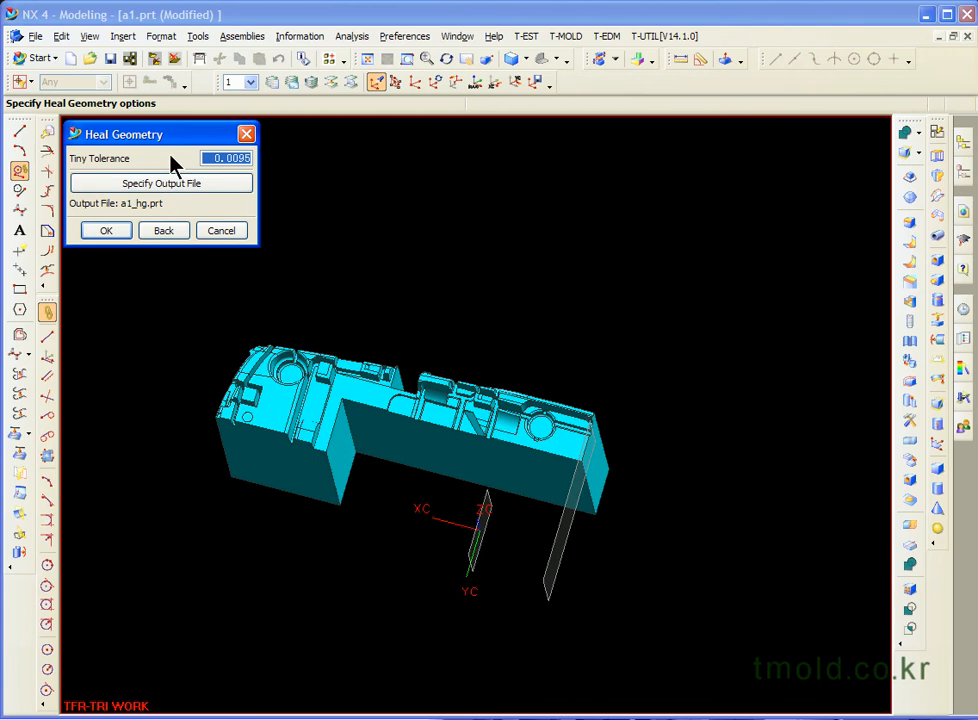
click(110, 230)
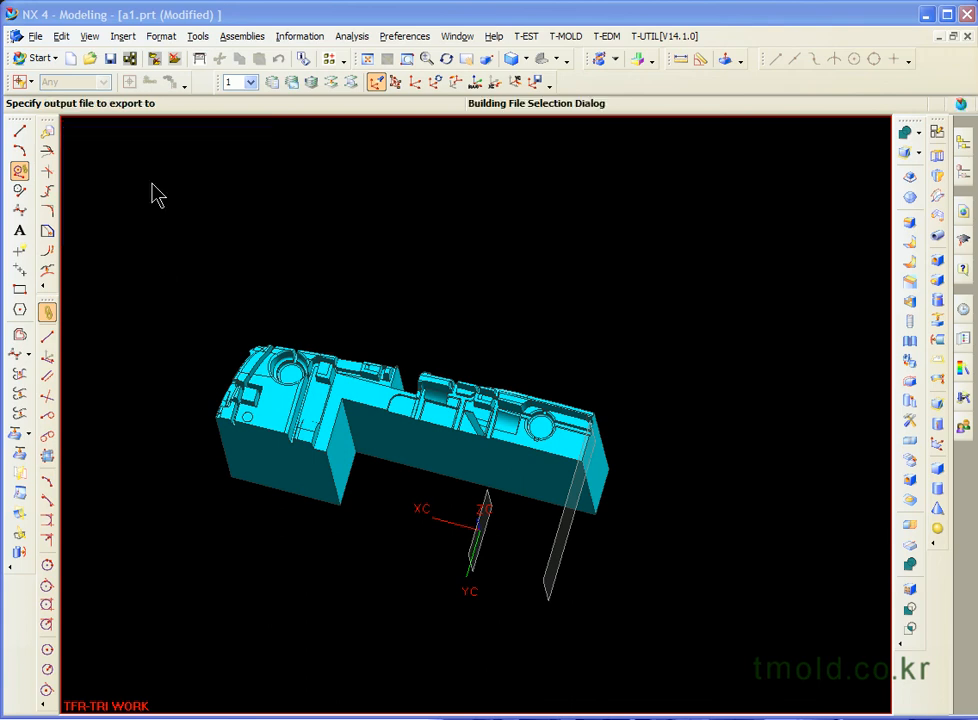
text(ee)
click(785, 535)
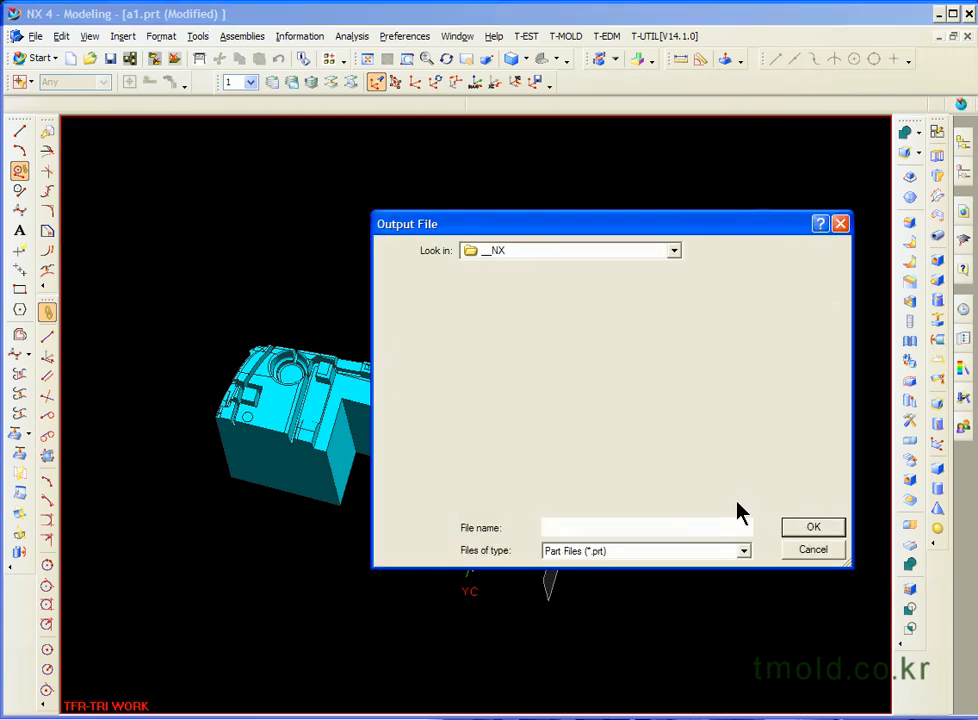